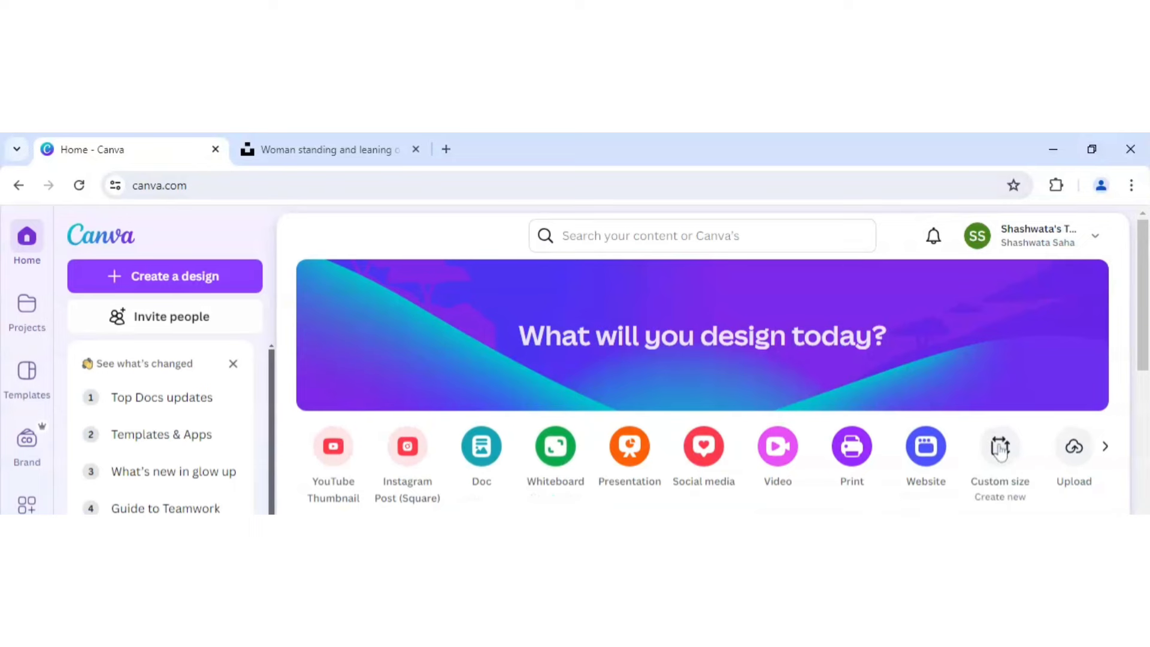
Choose Custom size on the Canva home page to start a custom-dimension design
click(1000, 450)
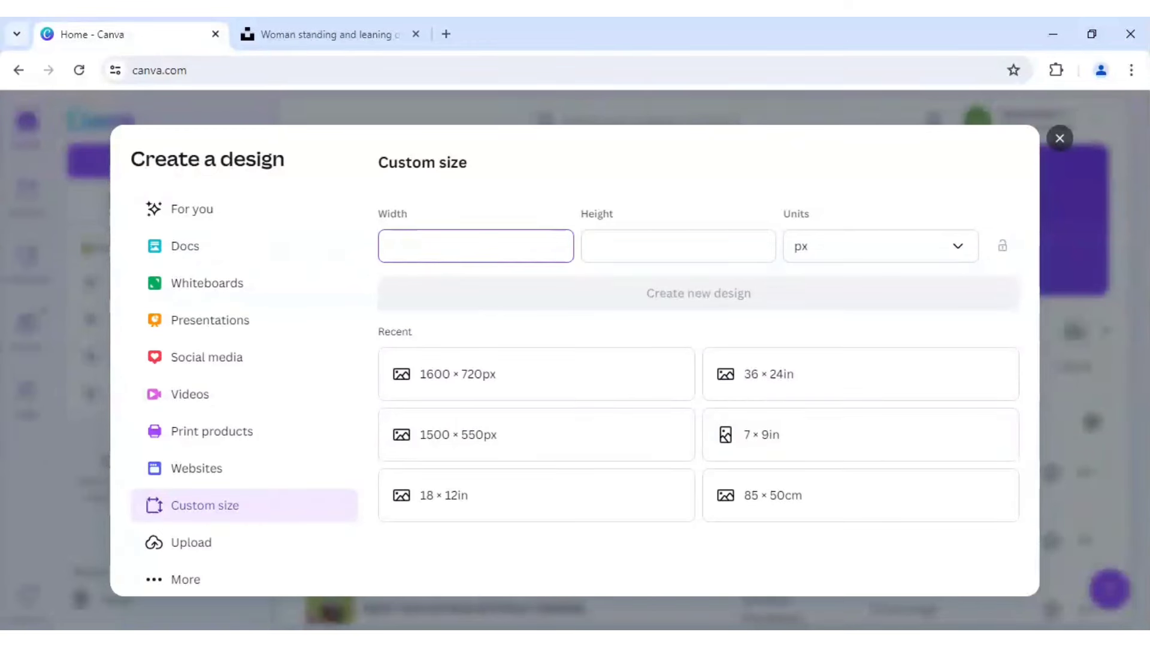
Create a new blank design 1000 px wide by 1500 px high
text(000)
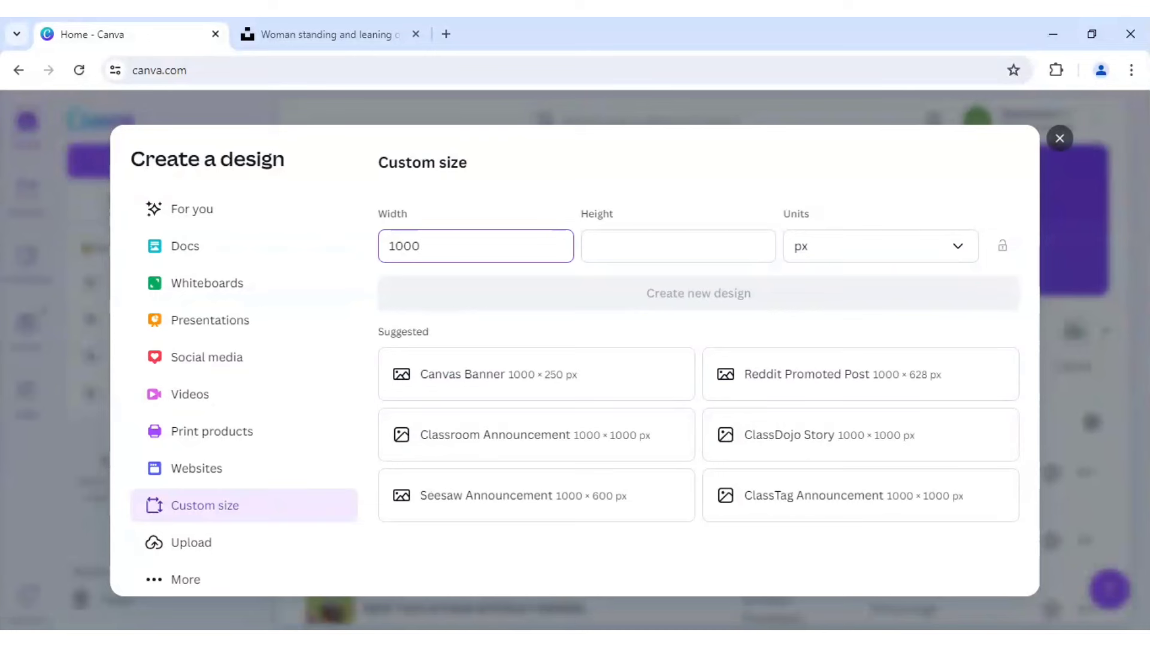
click(593, 245)
text(15)
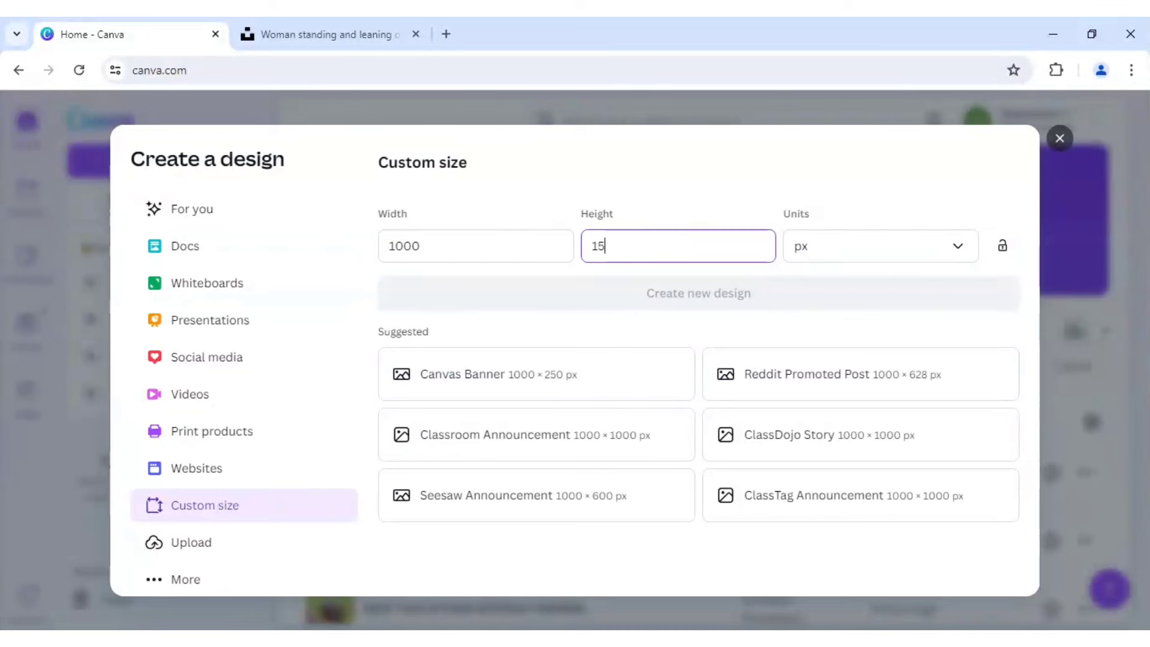
text(00)
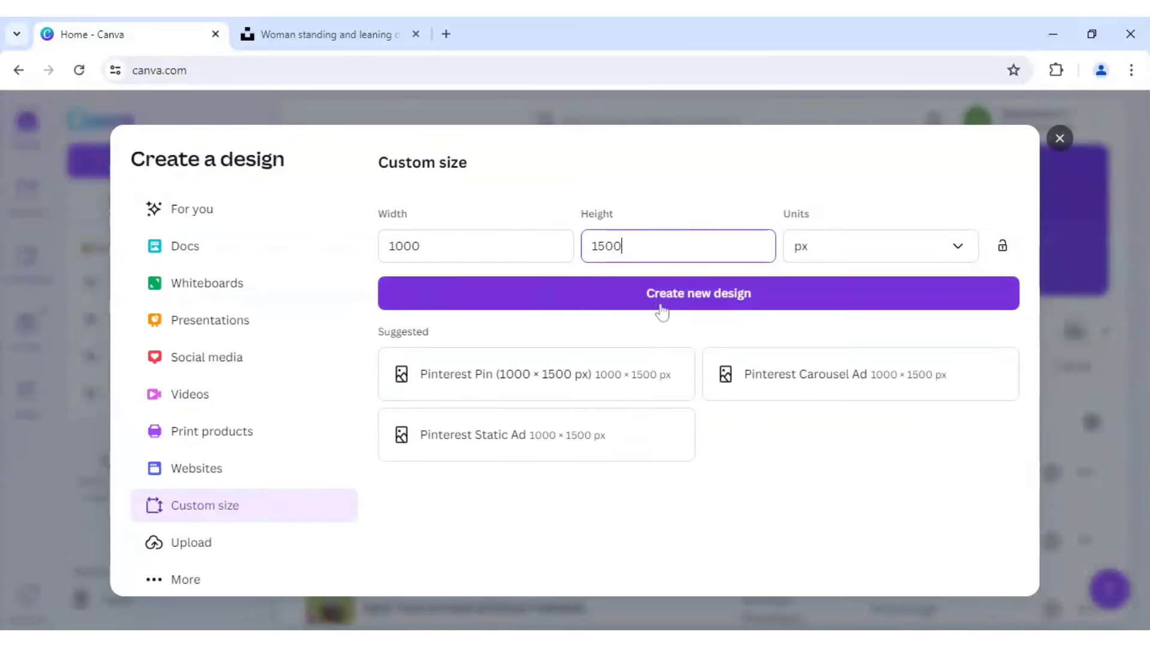
click(667, 300)
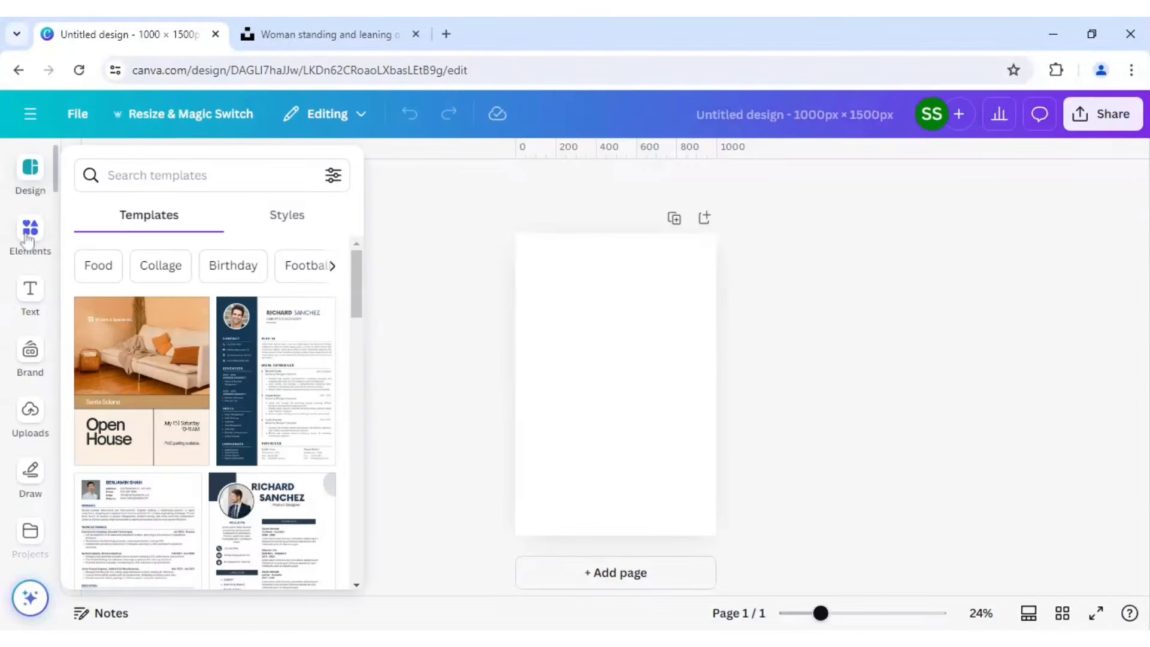
Add the uploaded woman-against-concrete-wall photo and stretch it to cover the whole page
click(33, 417)
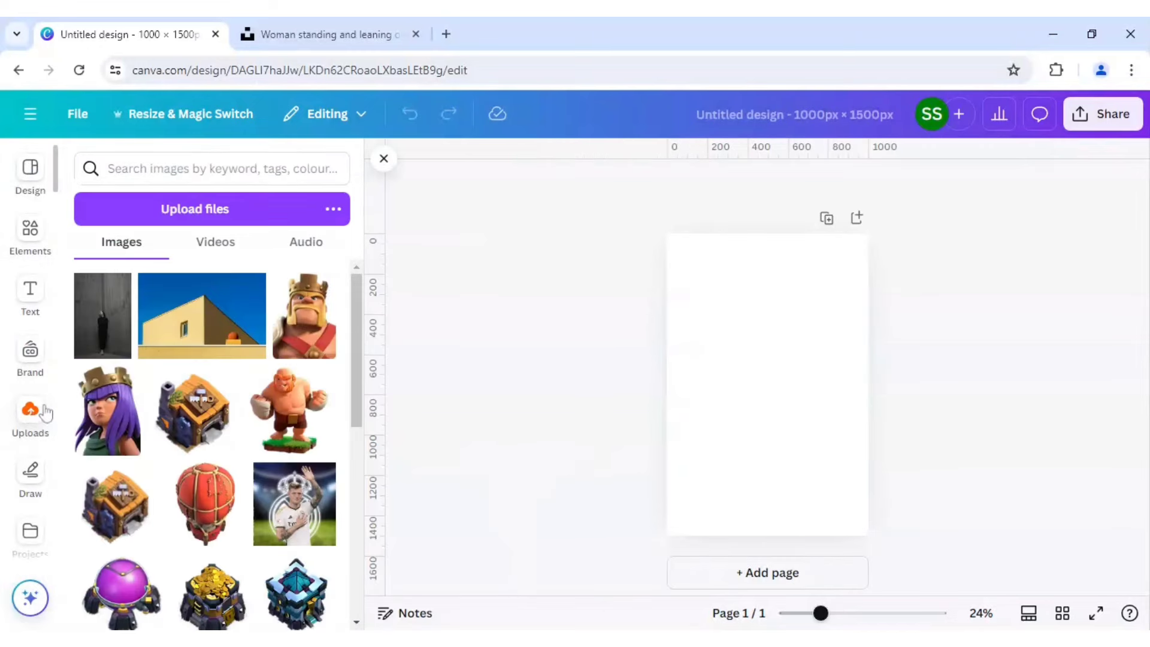
click(116, 336)
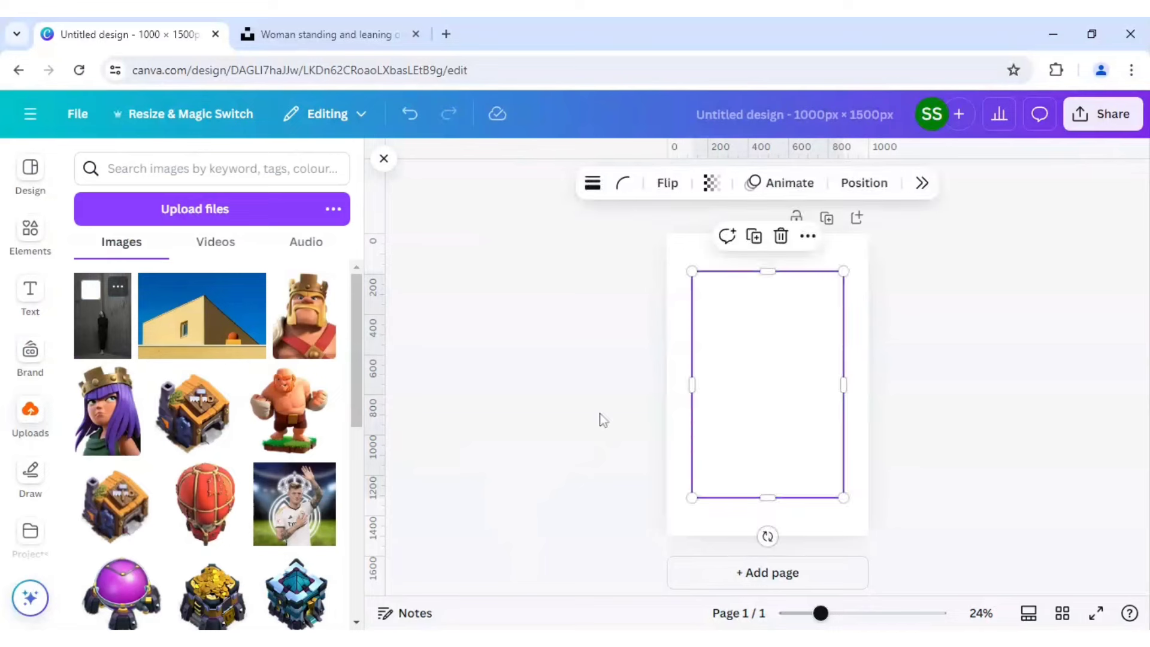
drag(693, 497, 670, 535)
drag(845, 271, 886, 248)
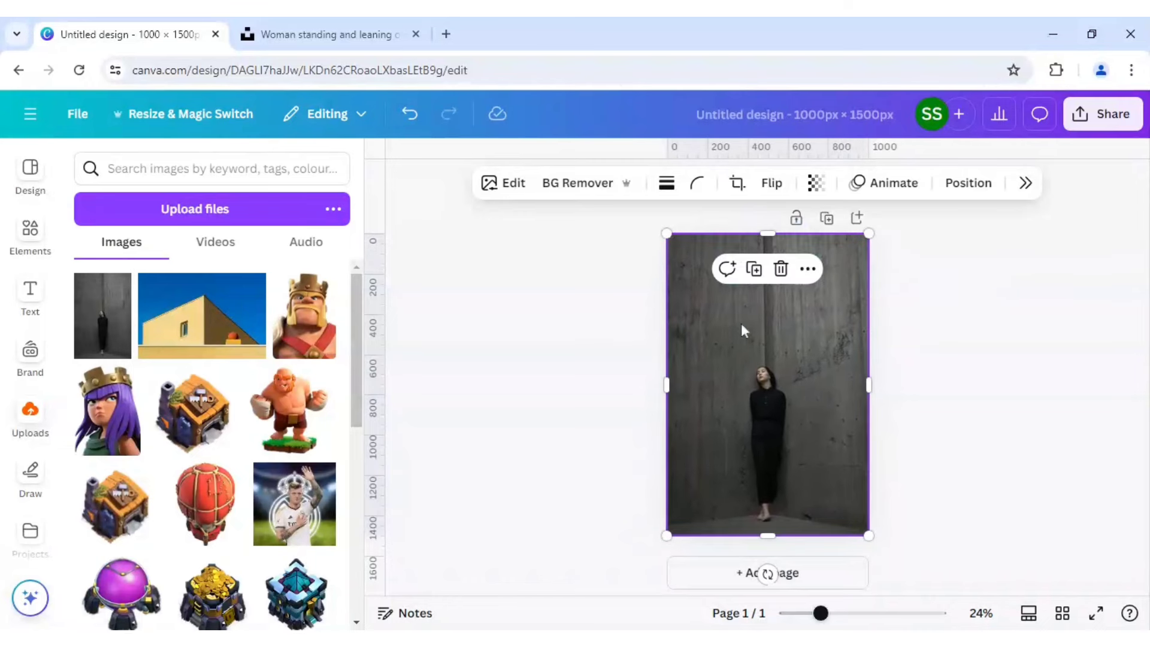
drag(820, 613, 833, 613)
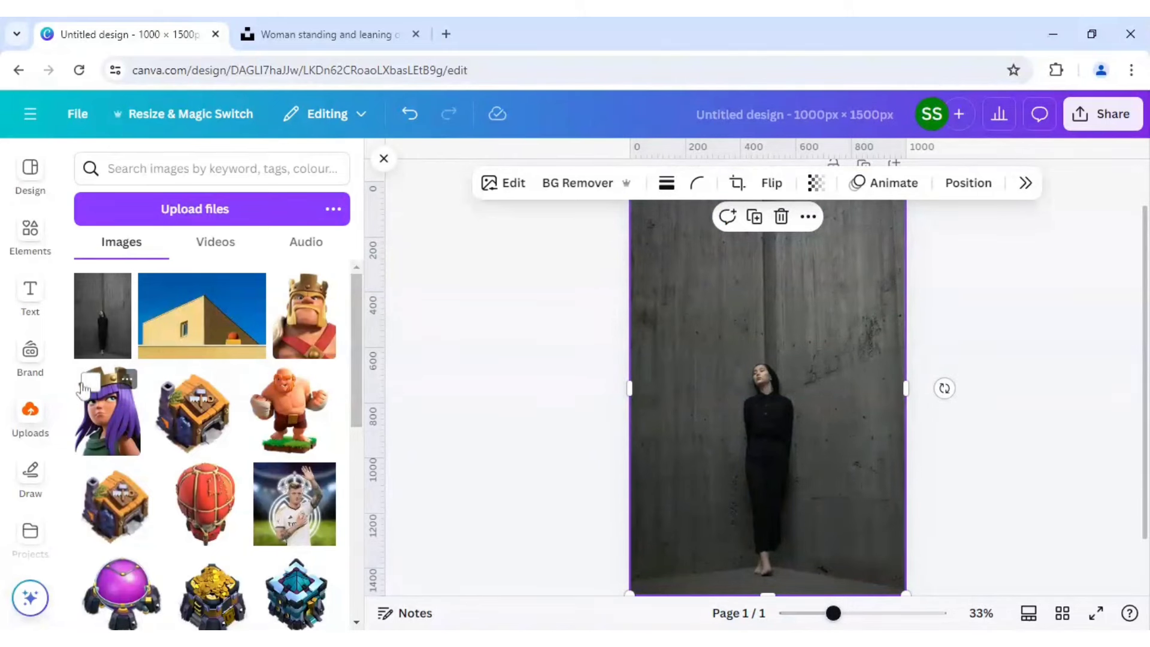
Search Apps for 'typecraft' and open the TypeCraft app
scroll(15, 446, down, 2)
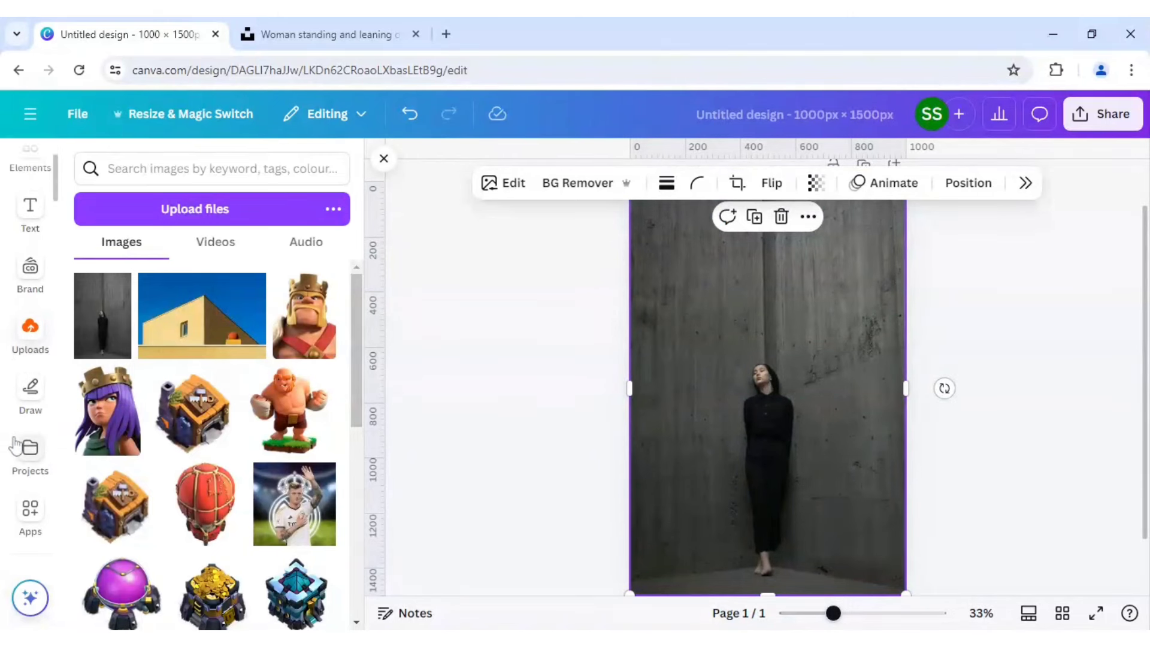
click(35, 513)
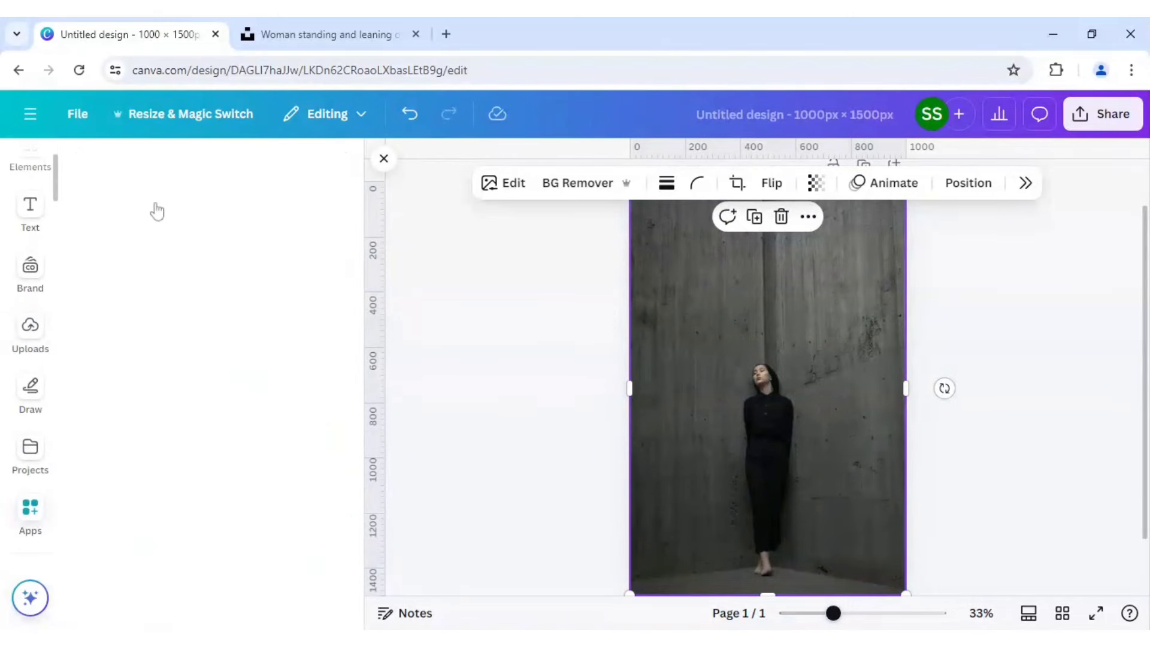
click(172, 177)
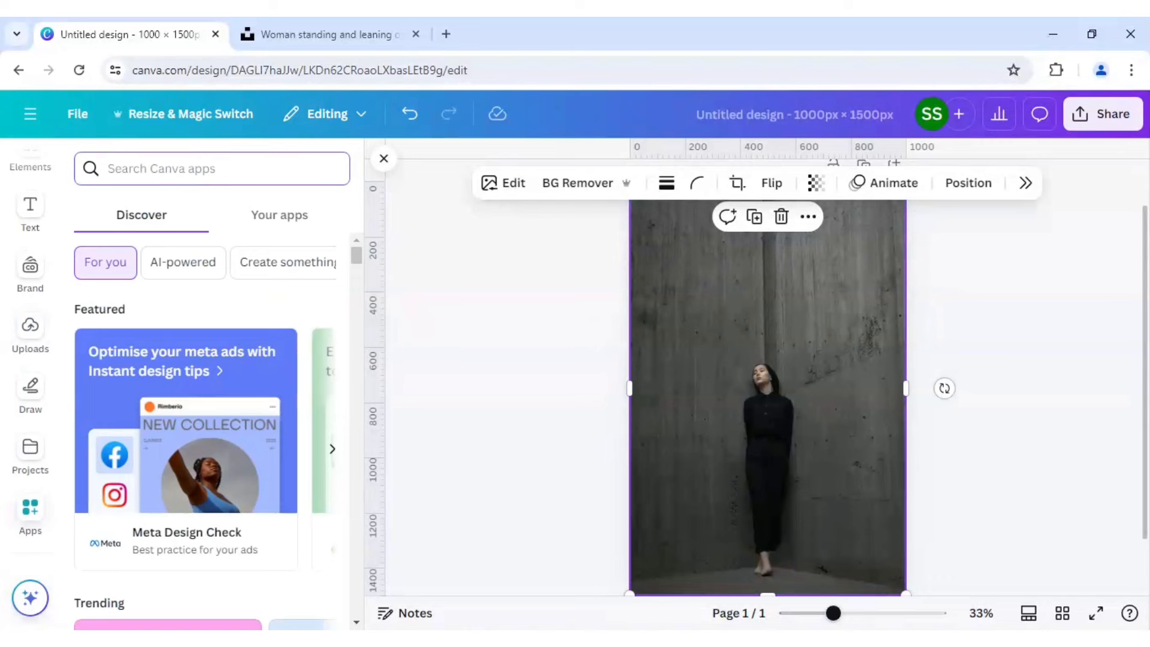
text(typecraft)
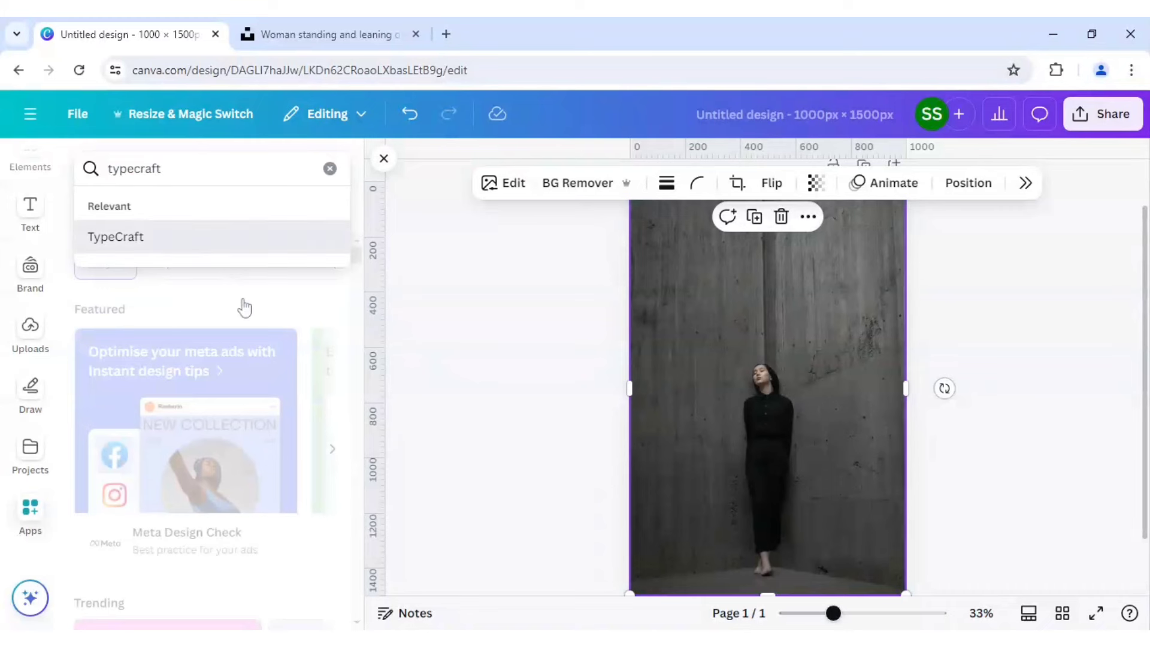
key(Return)
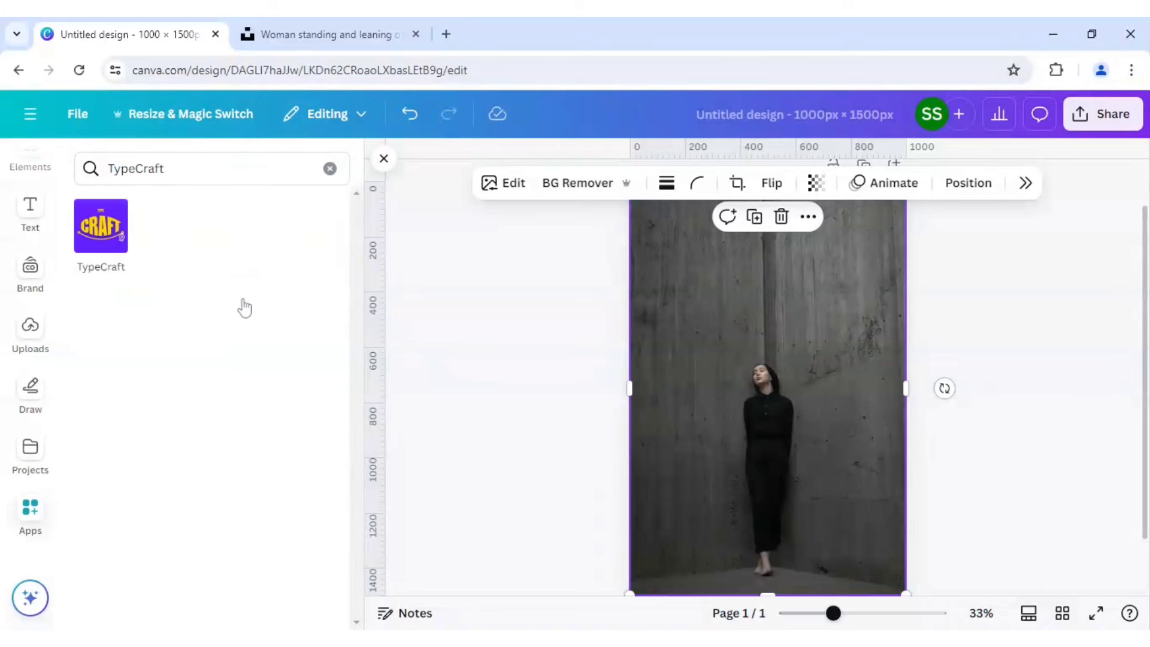
click(101, 226)
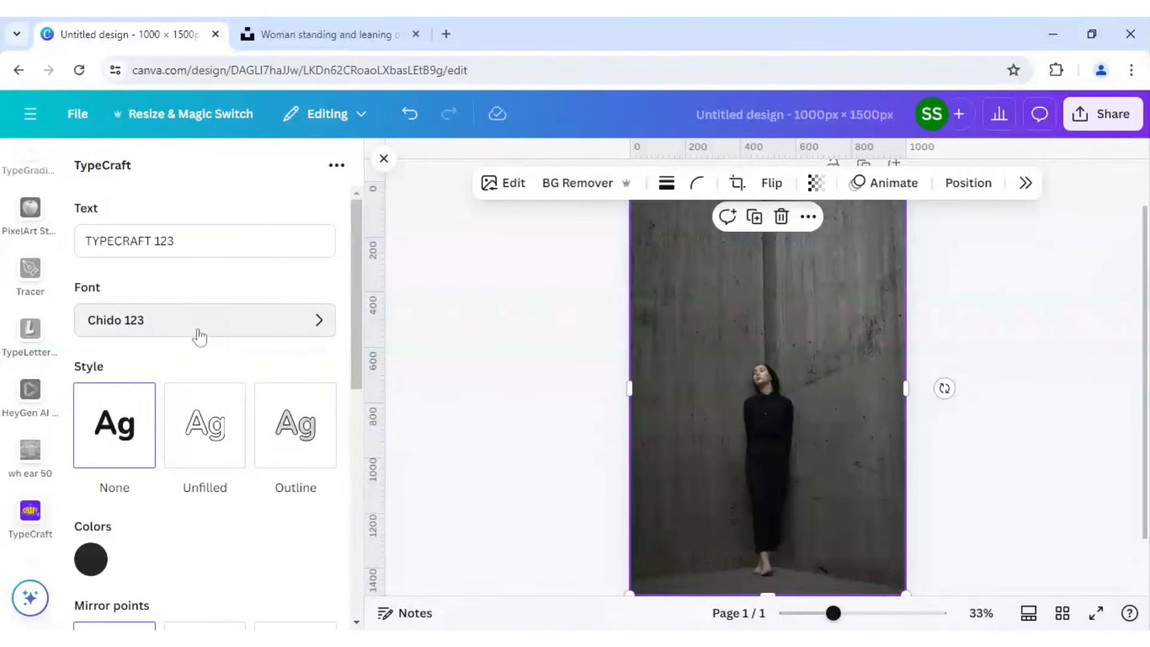
Set the TypeCraft font to Anton Regular and select the placeholder text
click(200, 335)
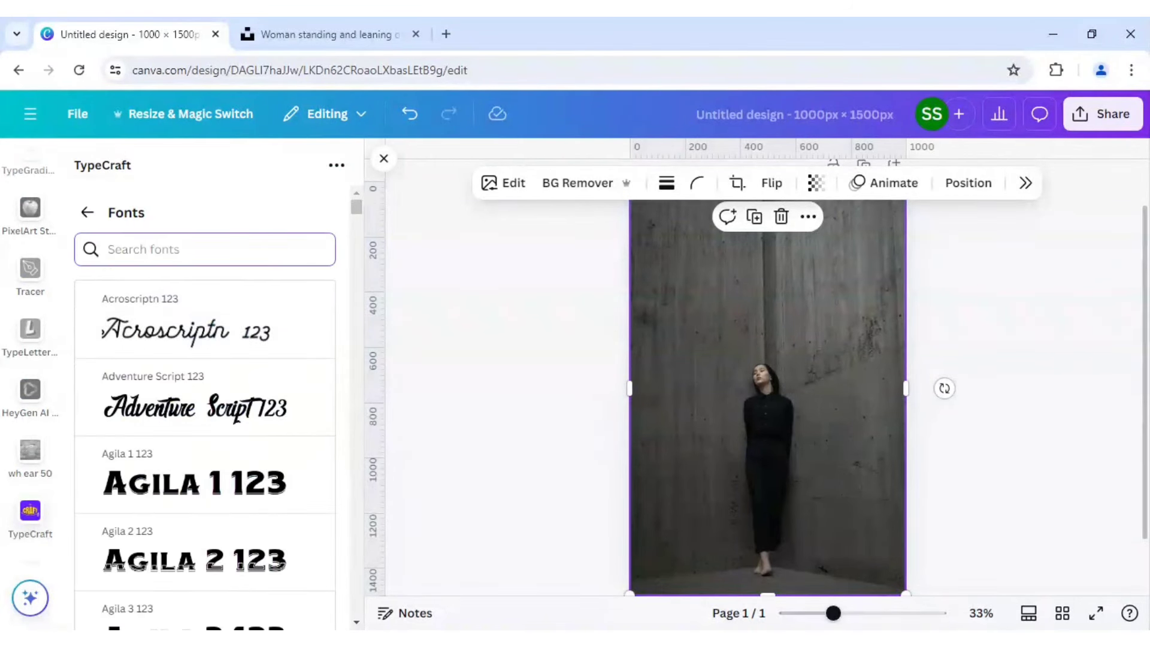
text(anton)
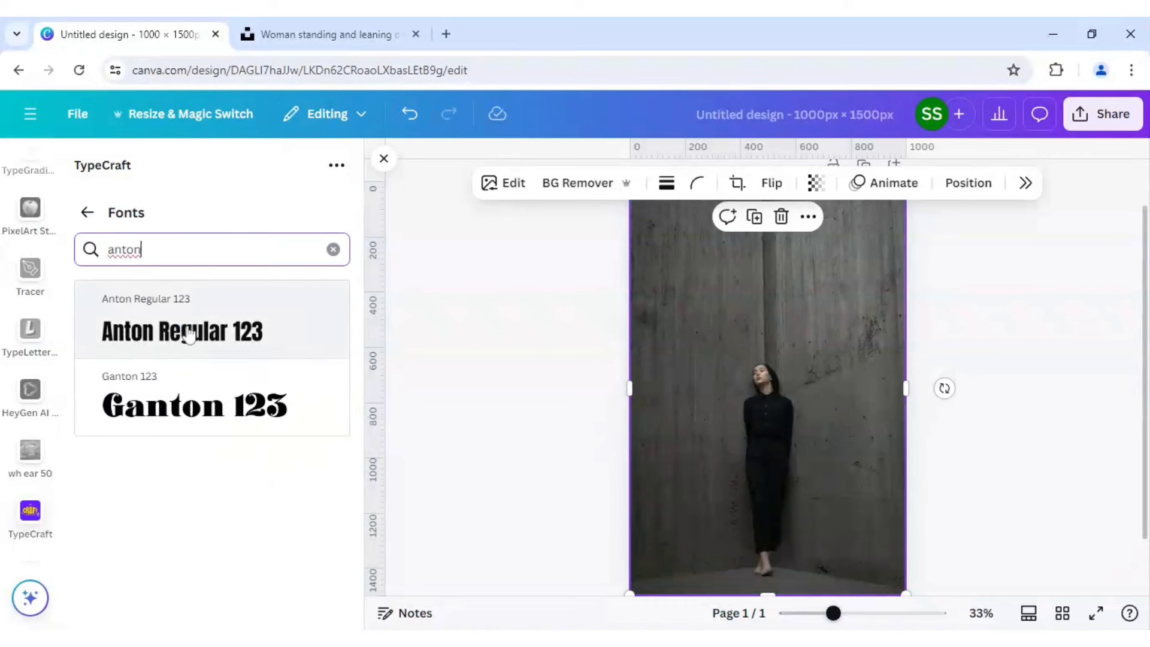
click(189, 336)
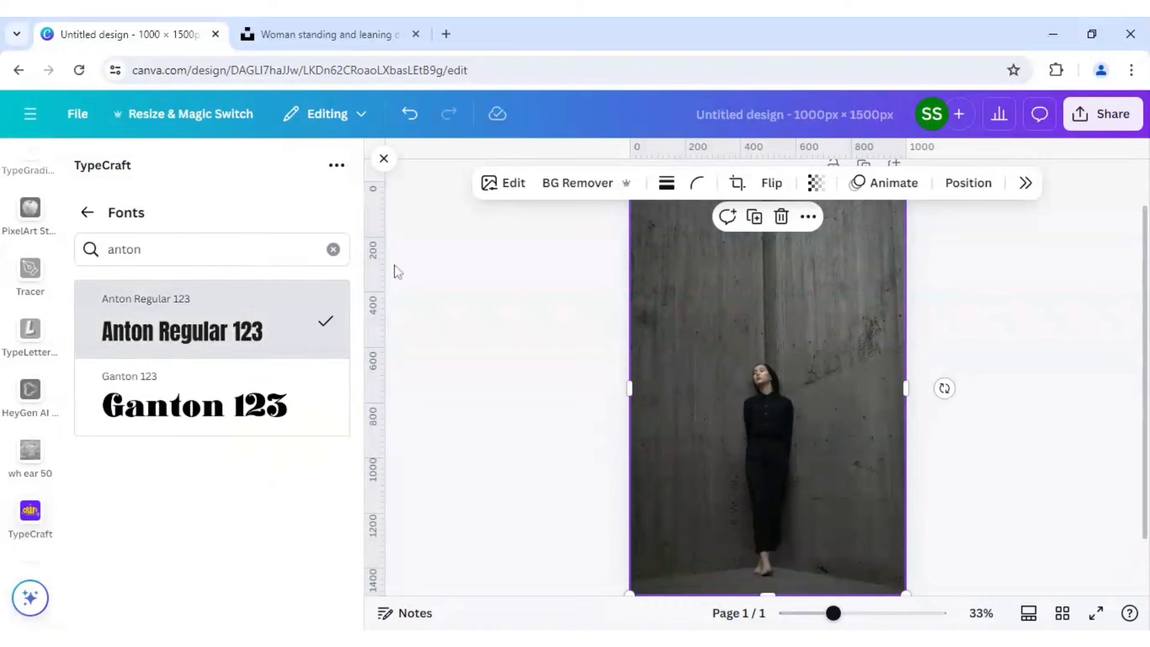
click(88, 214)
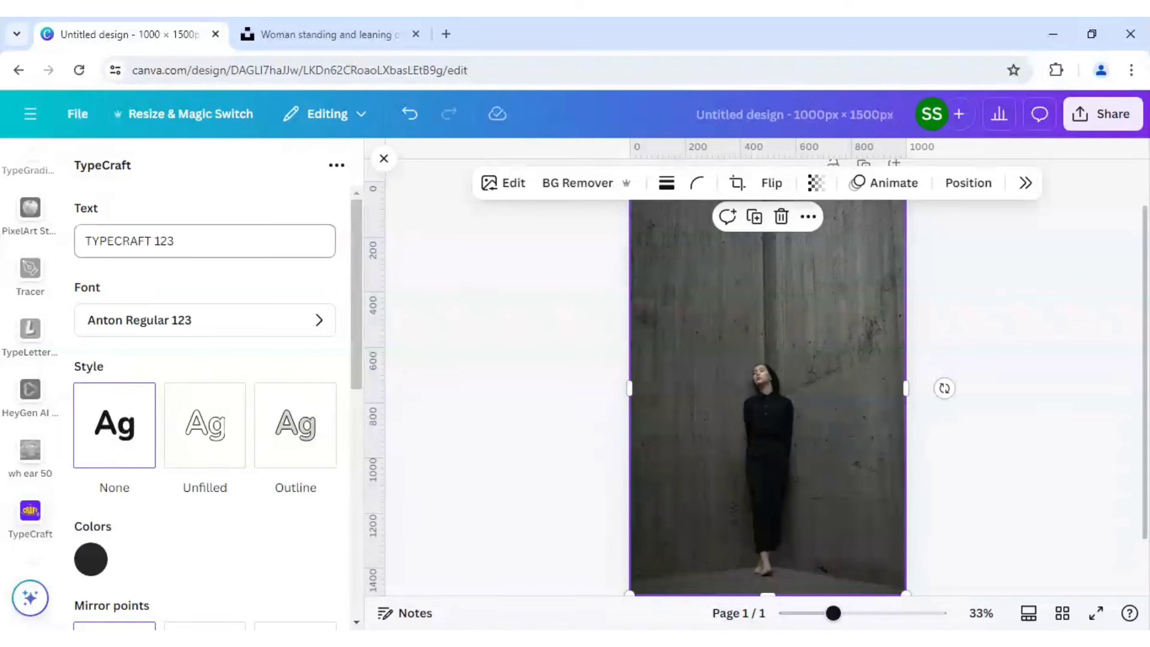
drag(174, 240, 85, 241)
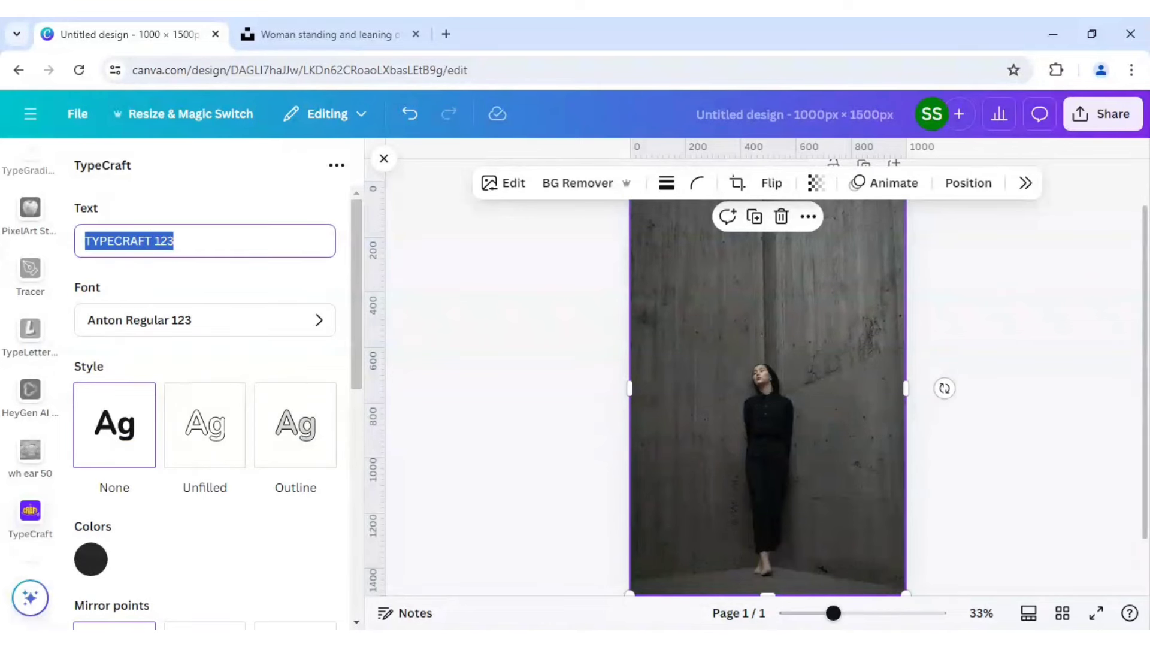
Change the TypeCraft text to PERSPECTIVE and colour it near-white (#FBFDFF)
text(PERSPECTIVE)
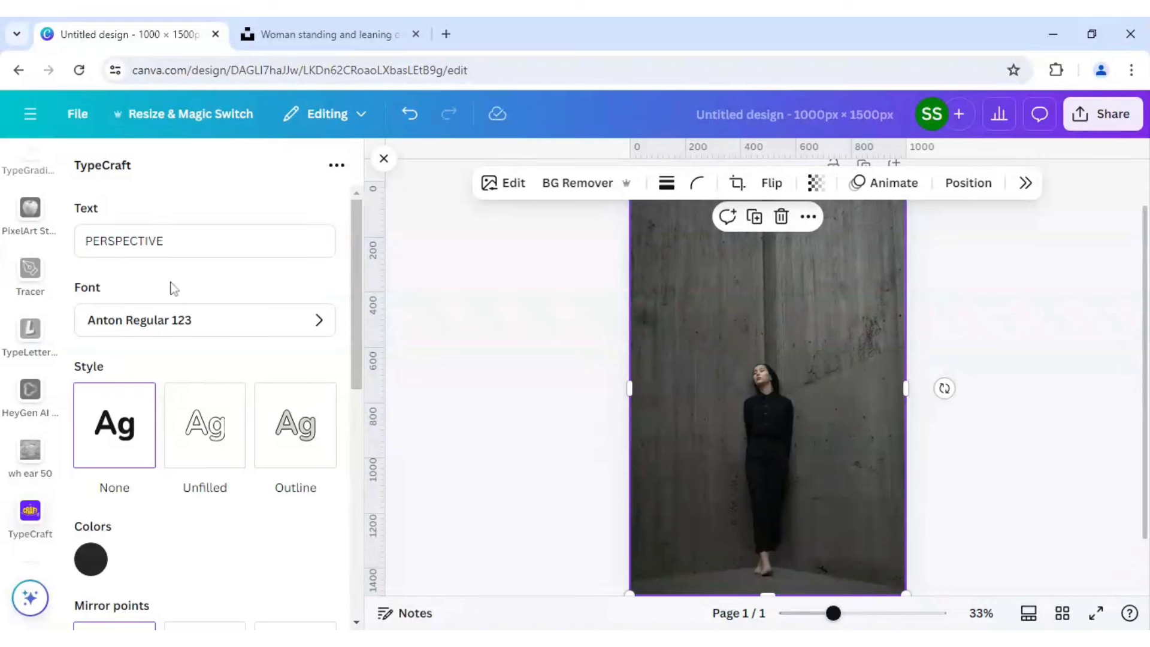
scroll(174, 289, down, 3)
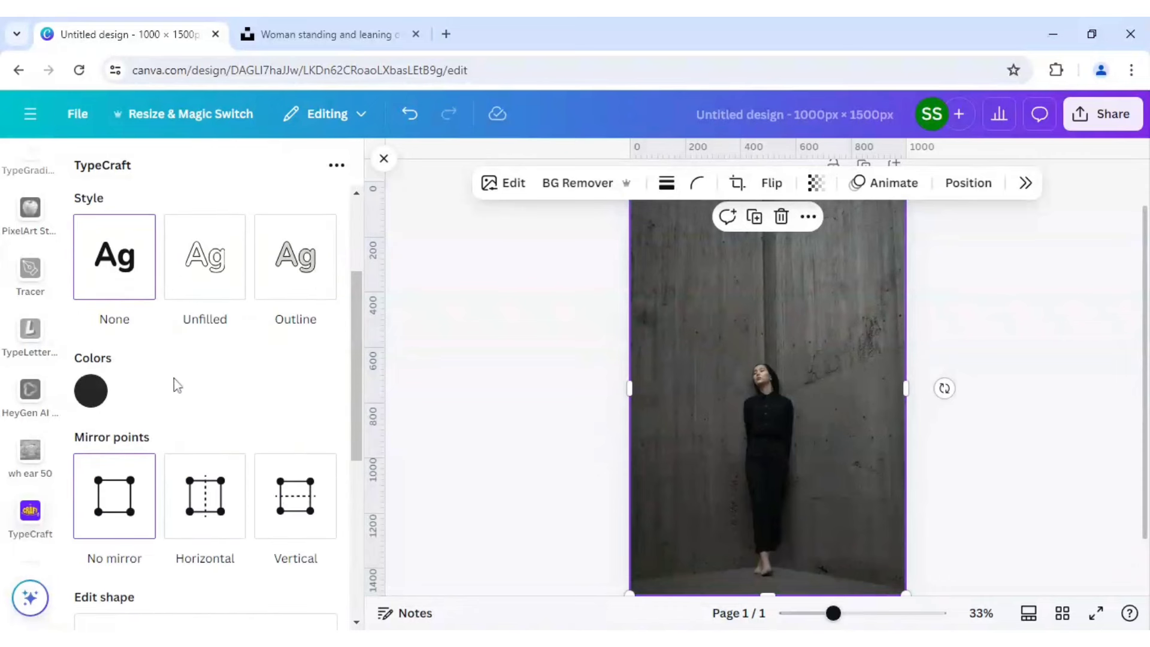
click(91, 392)
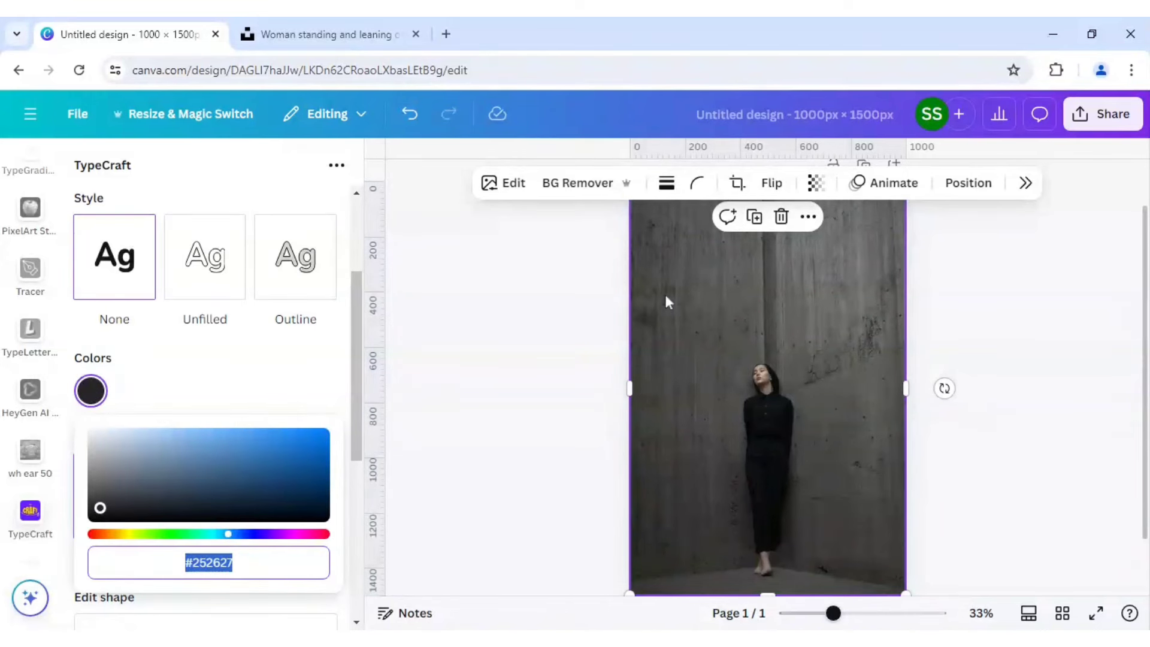
drag(97, 507, 92, 432)
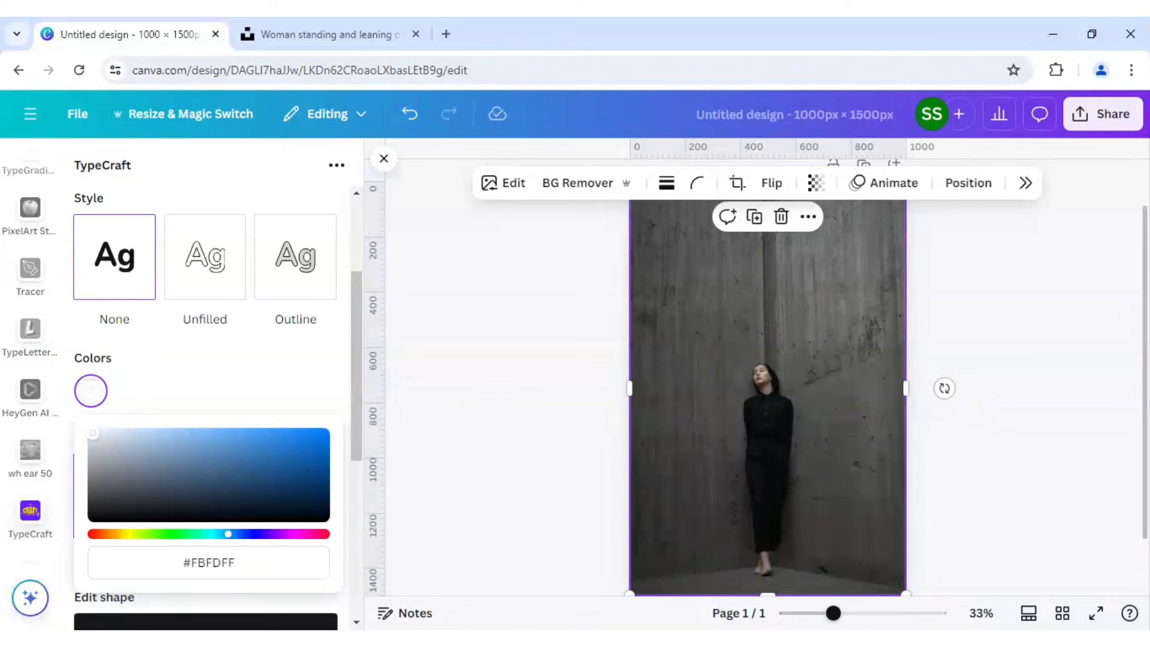
click(174, 376)
scroll(174, 375, down, 5)
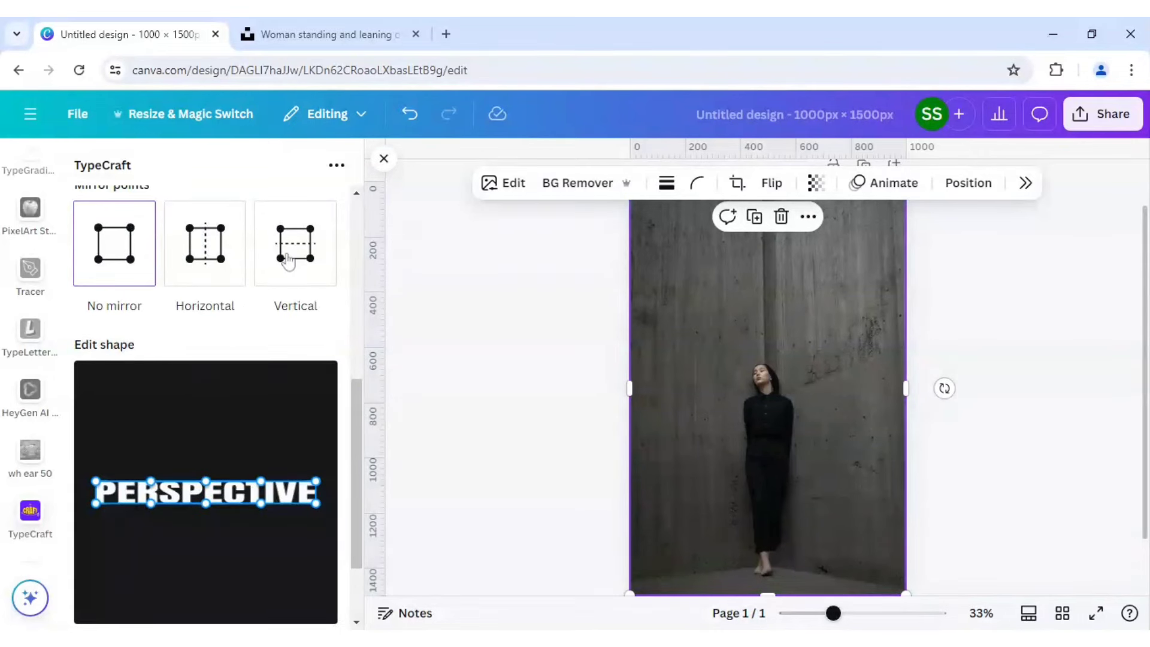
Apply Vertical mirror points and drag the shape handles into a bow-tie with tall ends and pinched middle
click(289, 262)
scroll(270, 375, down, 2)
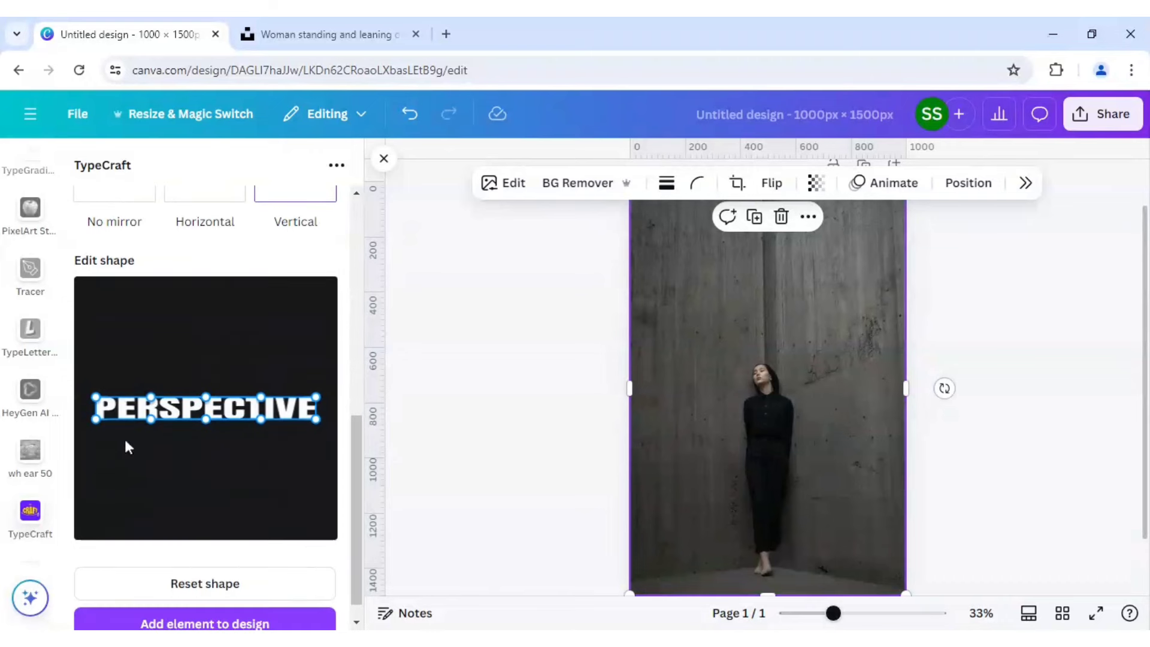
drag(98, 418, 96, 497)
drag(316, 398, 315, 324)
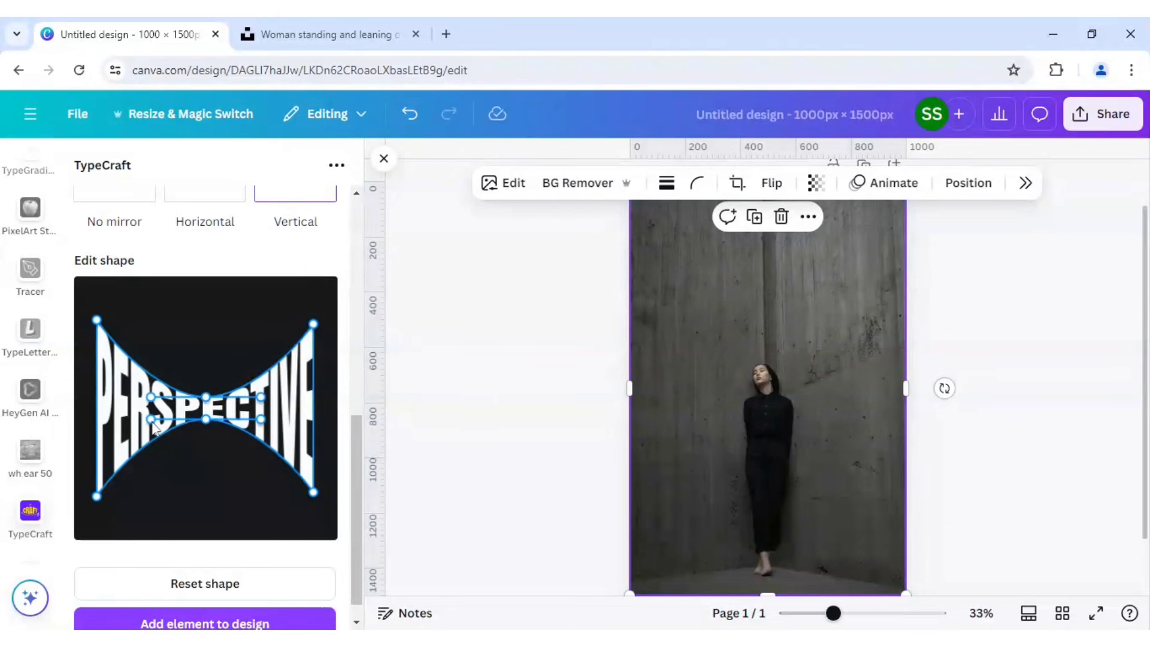
drag(154, 424, 158, 457)
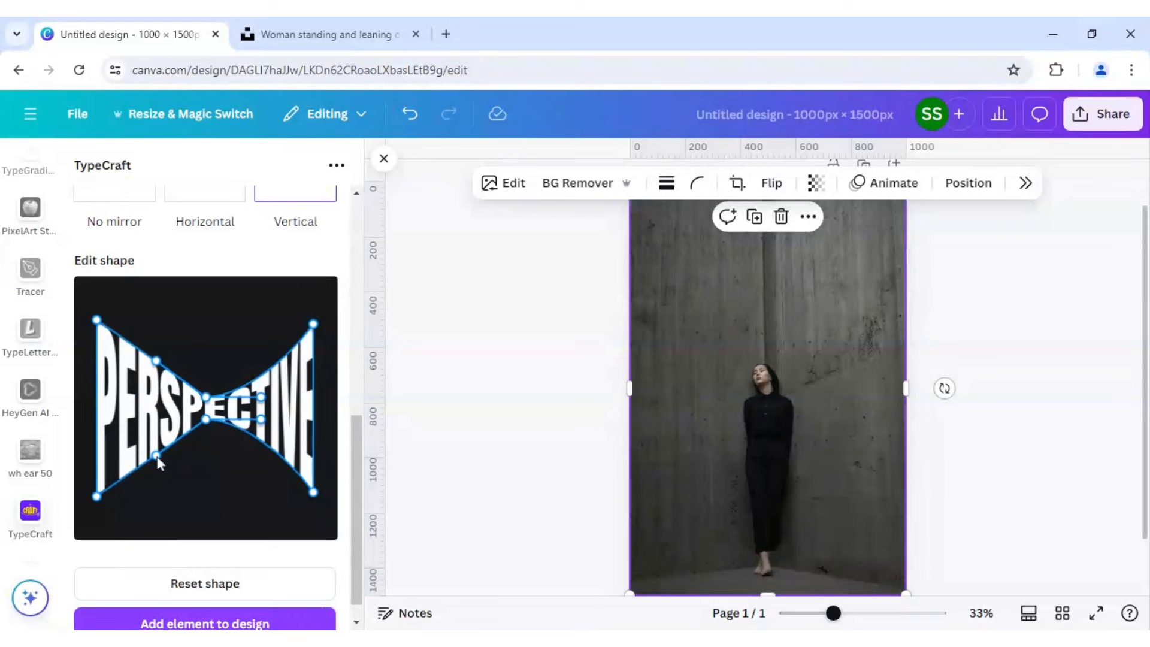
drag(262, 420, 261, 457)
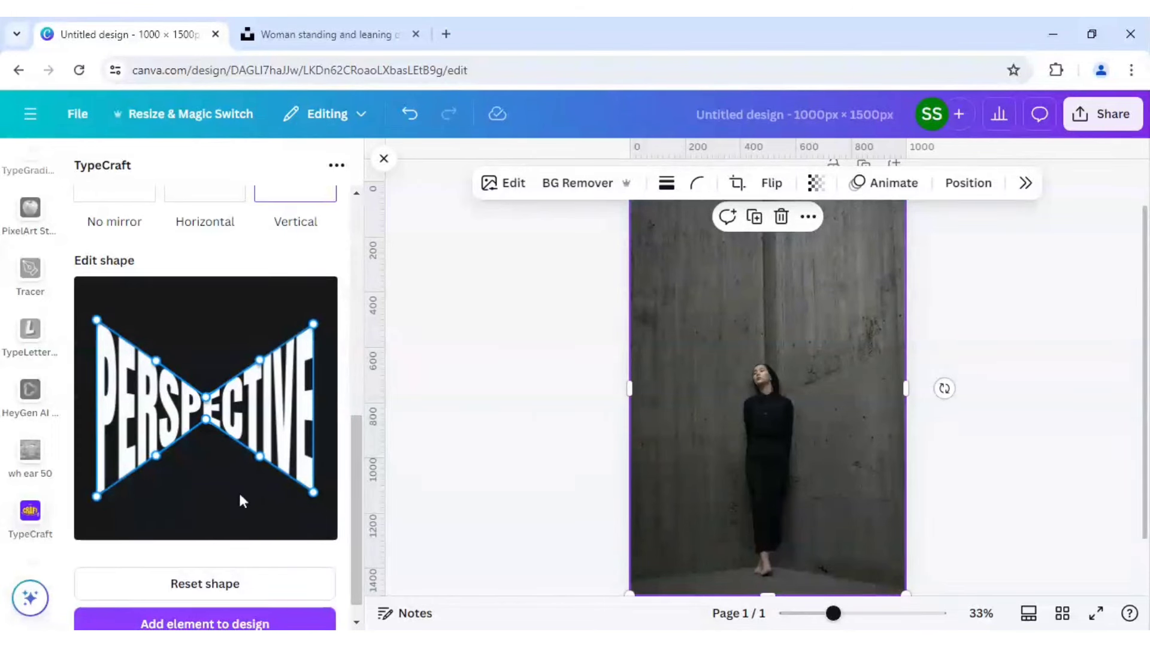
drag(313, 497, 314, 501)
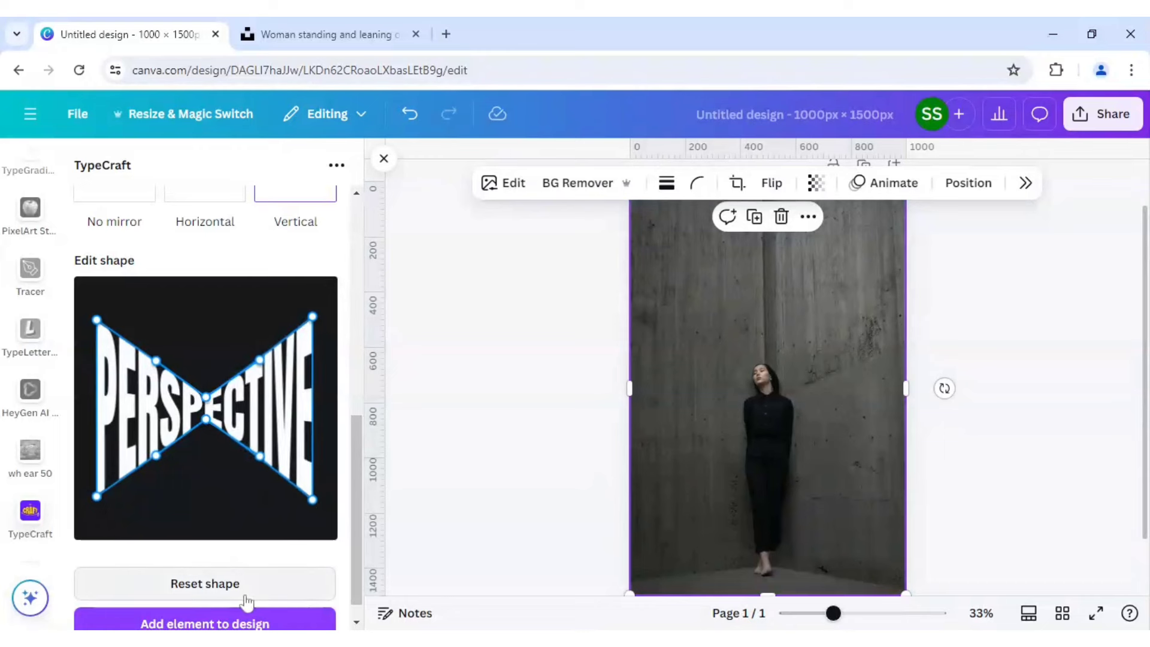
Add the warped PERSPECTIVE text to the poster, enlarge it and centre it across the top
click(239, 625)
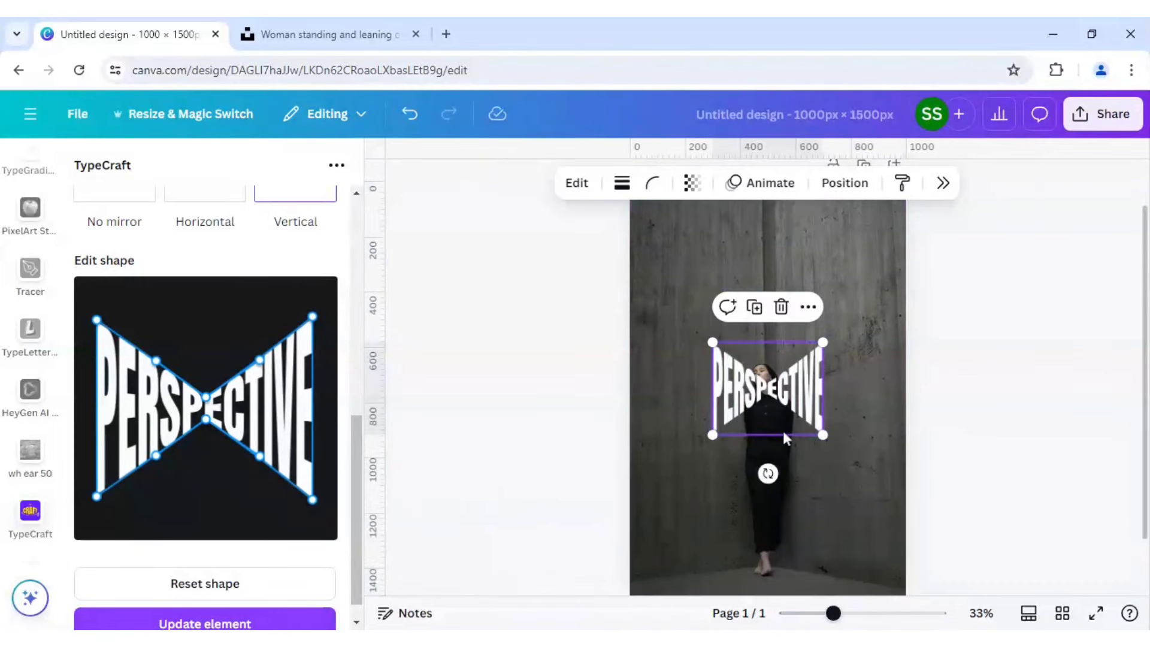
drag(780, 416, 780, 314)
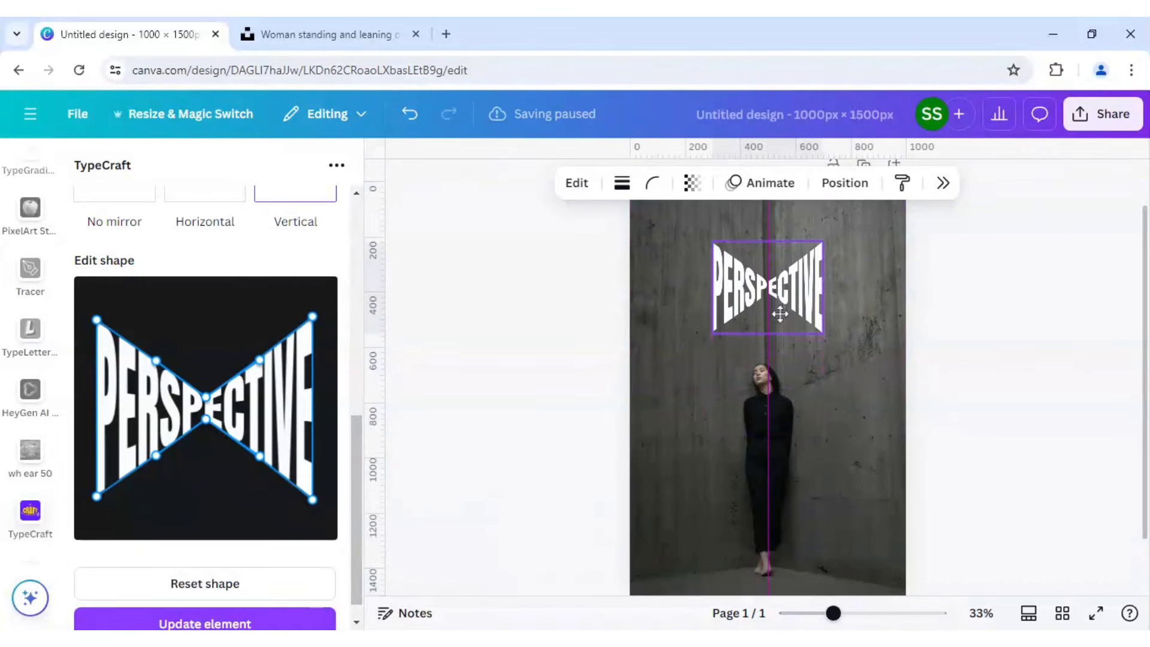
drag(712, 333, 647, 391)
drag(755, 357, 787, 324)
drag(857, 356, 904, 397)
drag(776, 350, 754, 349)
drag(833, 613, 827, 613)
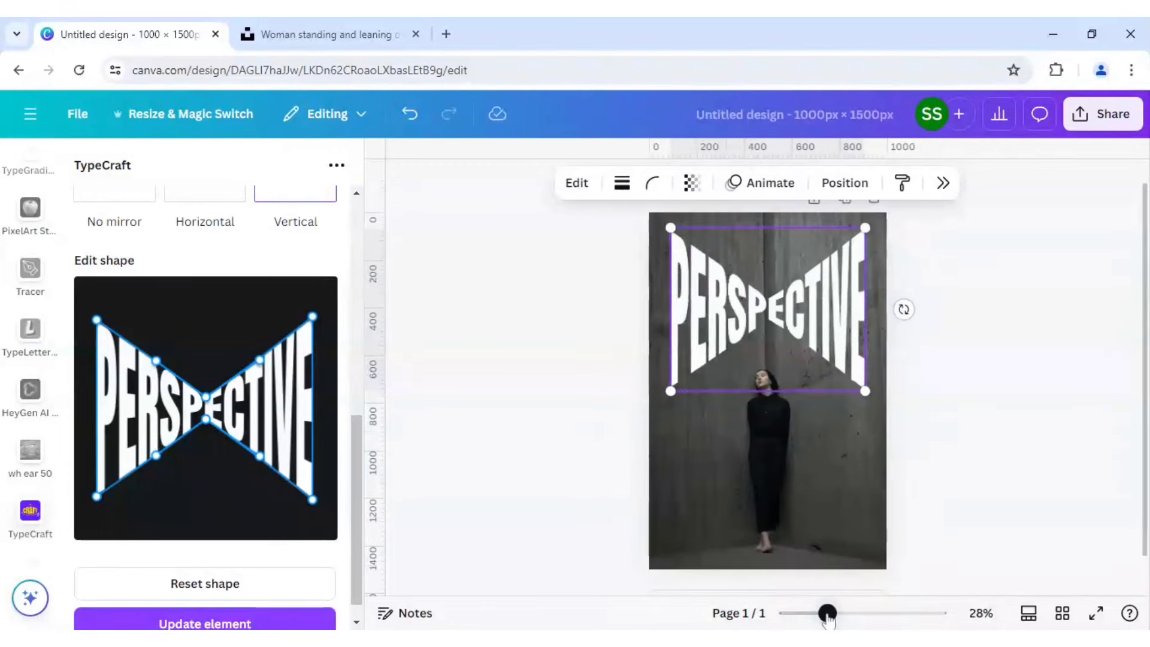
click(977, 417)
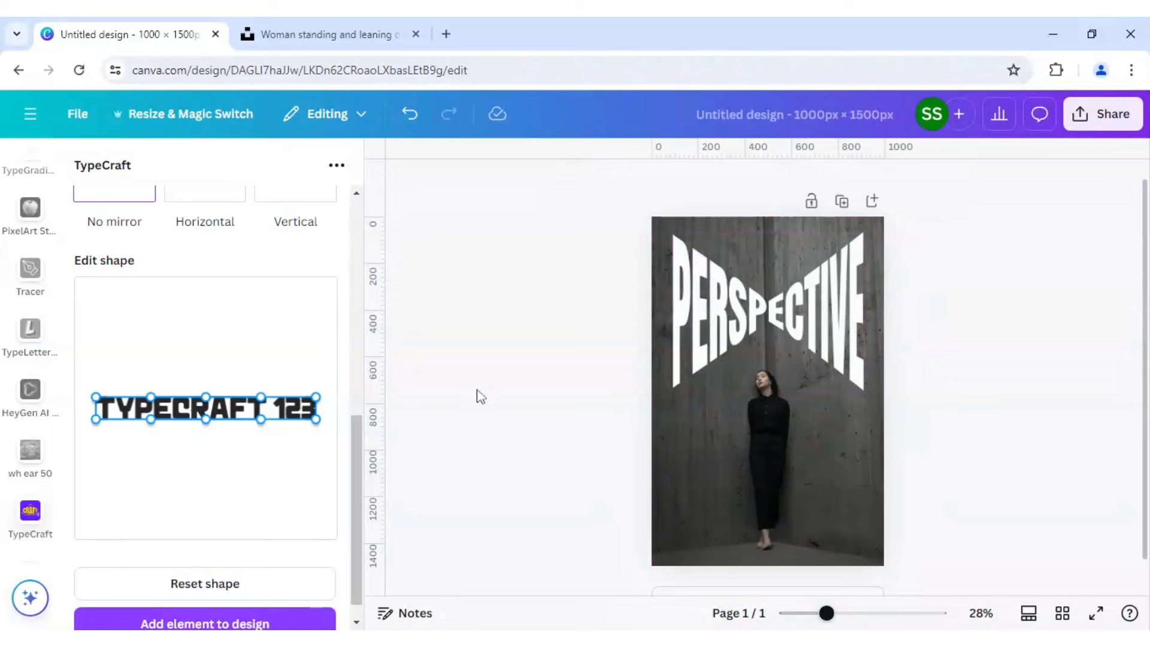
click(740, 339)
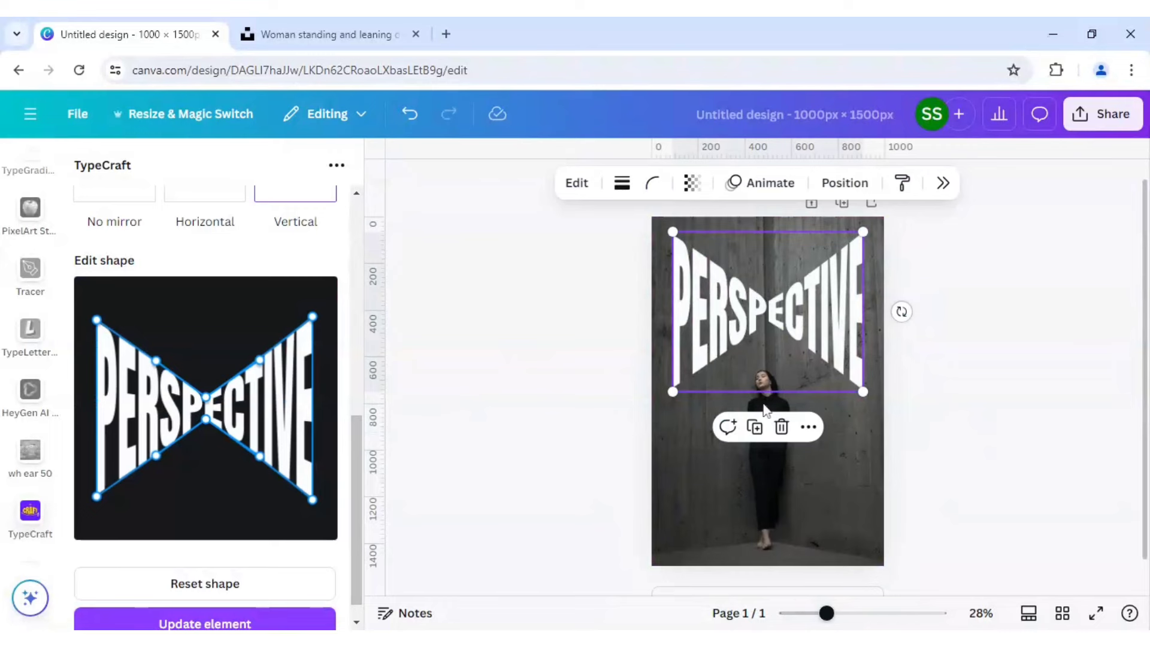
Duplicate PERSPECTIVE, move the copy to the lower half, and change its text to EFFECT
click(757, 428)
drag(772, 366, 777, 463)
scroll(256, 374, up, 6)
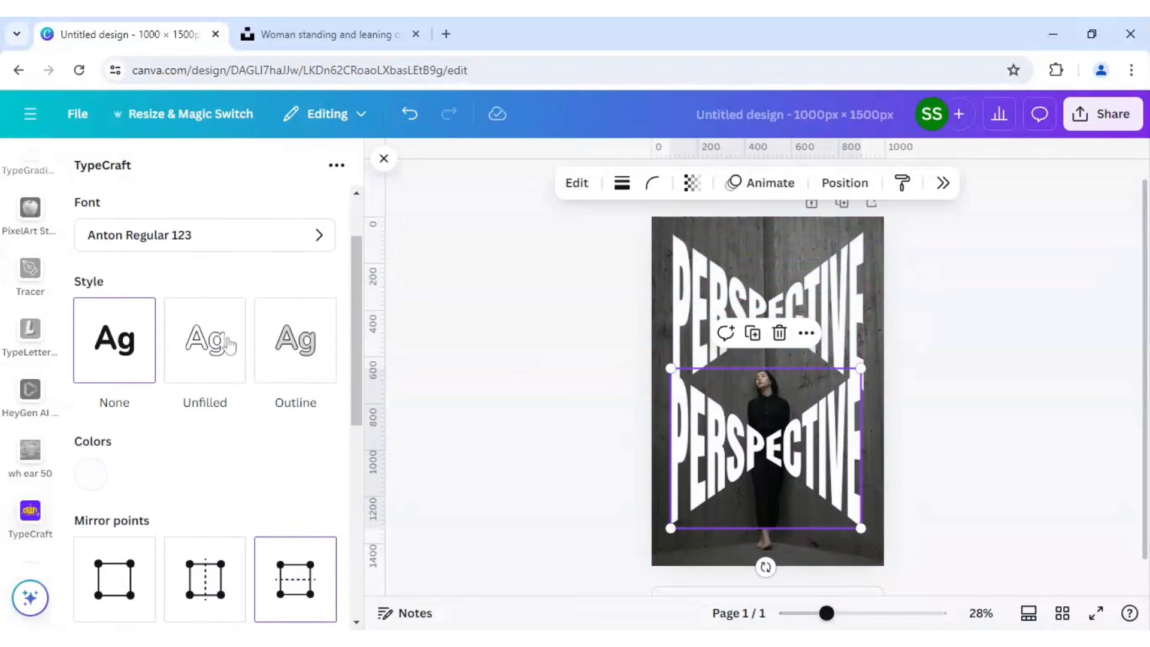
click(204, 241)
key(ctrl+a)
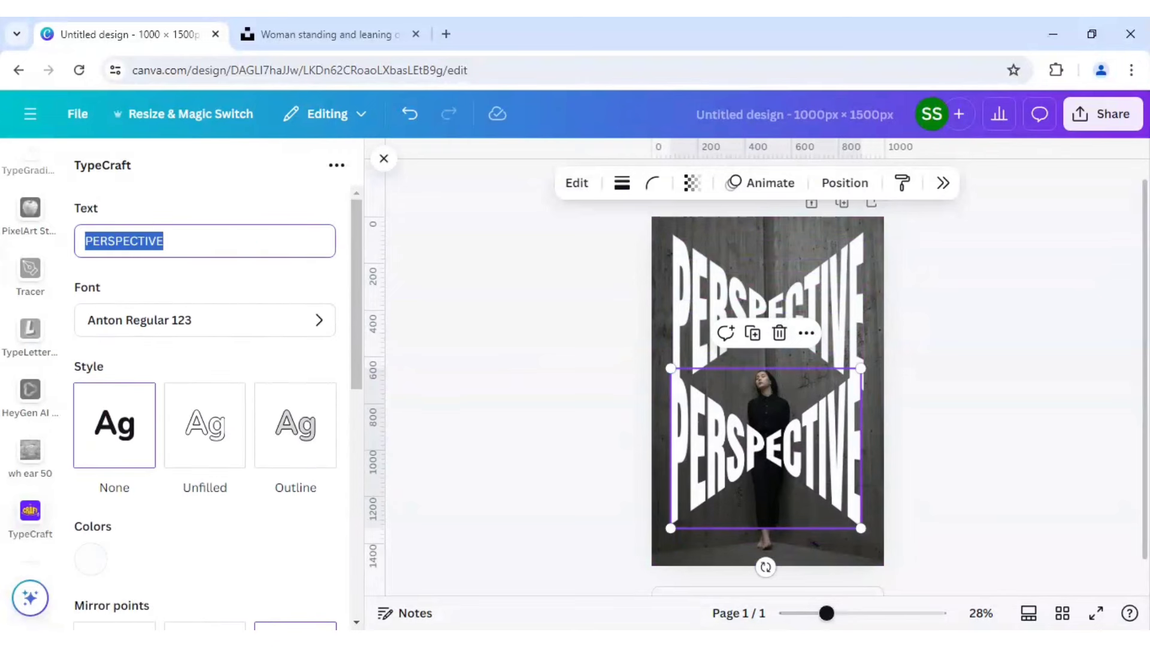
text(EFFEC)
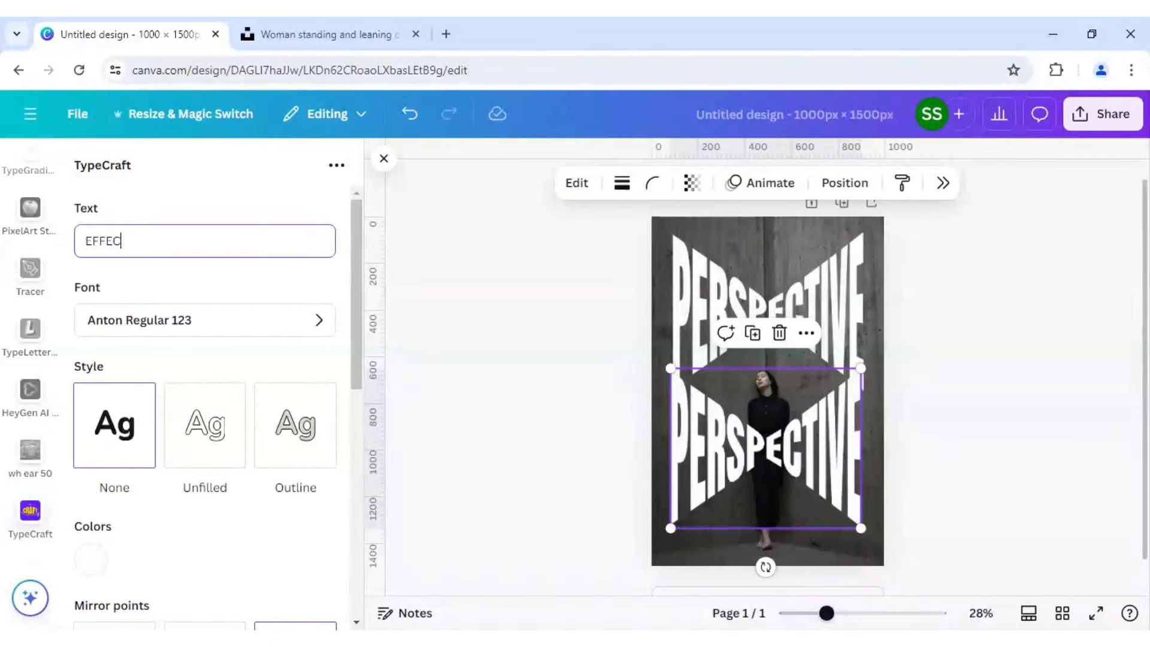
text(T)
click(206, 369)
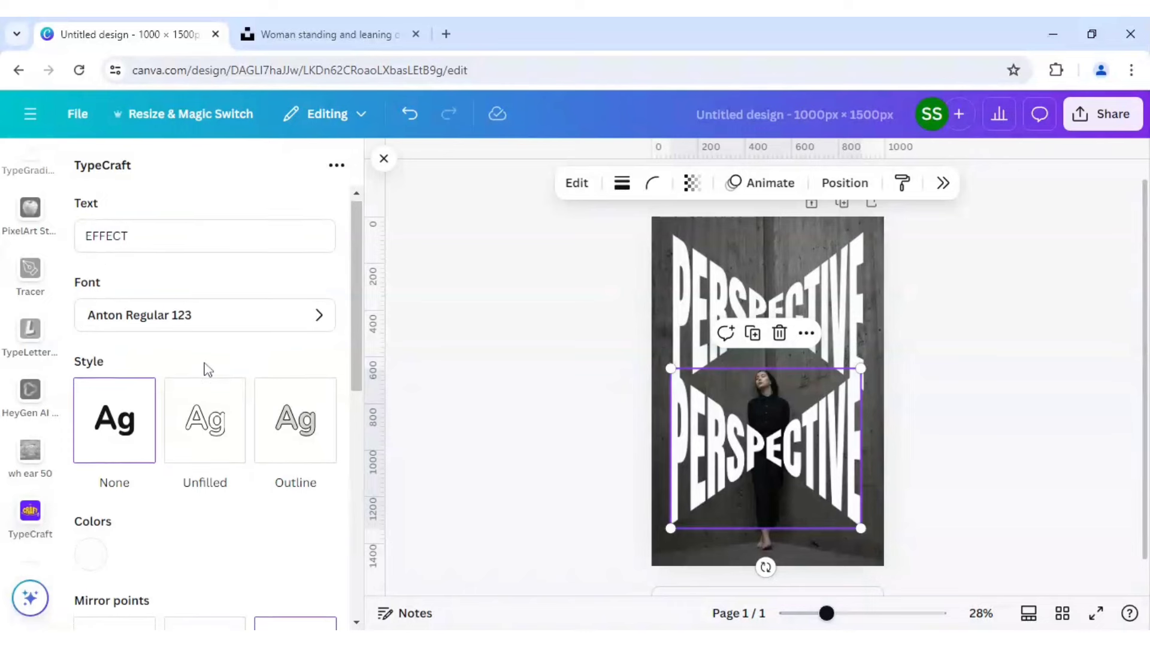
scroll(206, 369, down, 8)
click(205, 625)
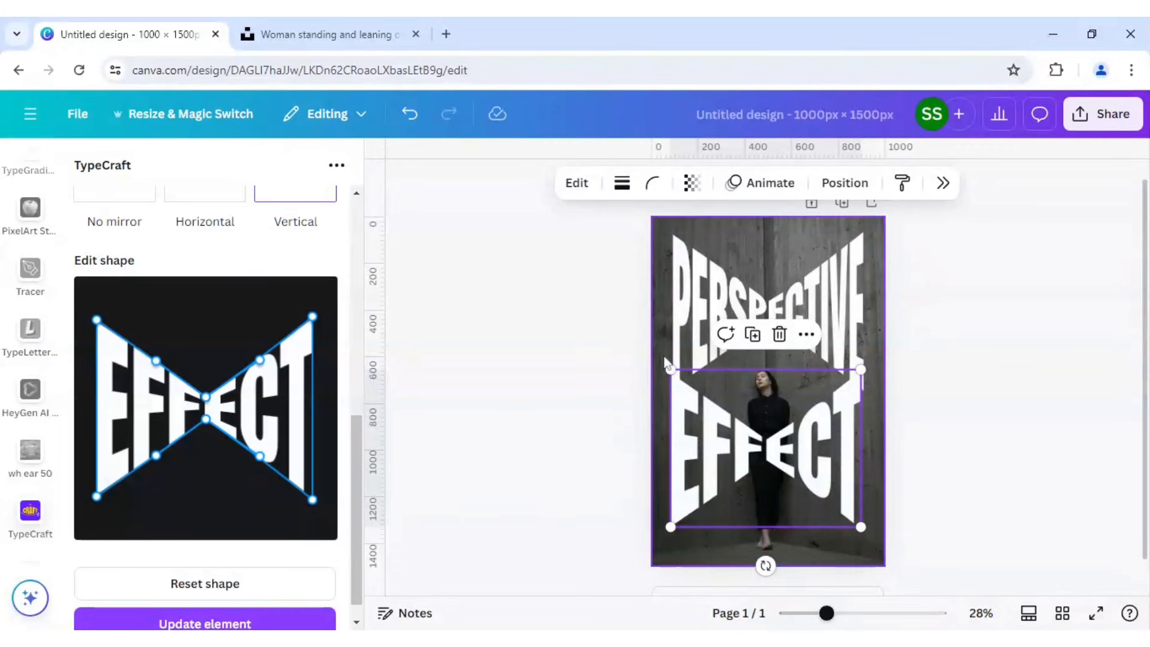
Duplicate the wall photo and run BG Remover on the copy to cut out the woman
click(660, 339)
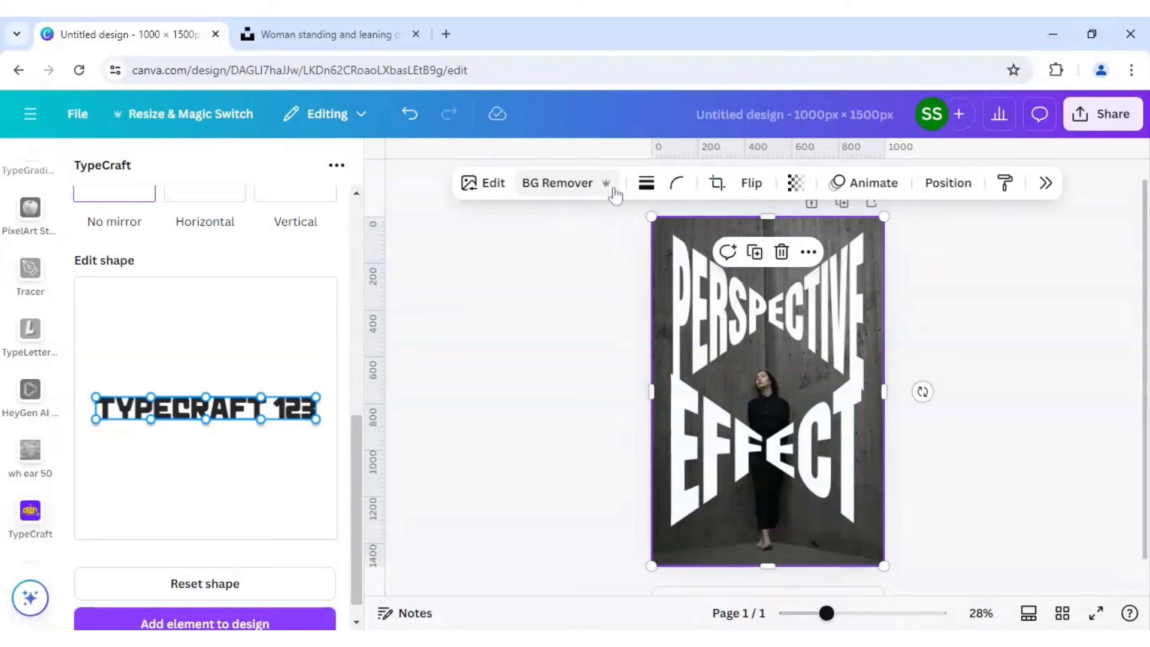
click(756, 252)
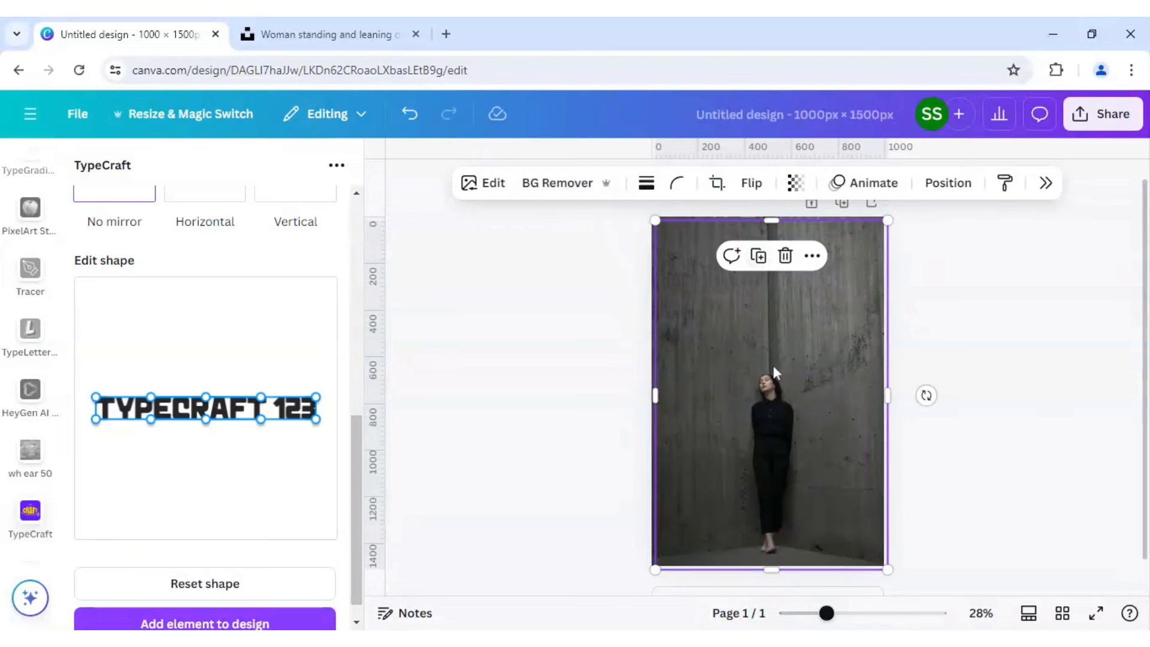
click(556, 187)
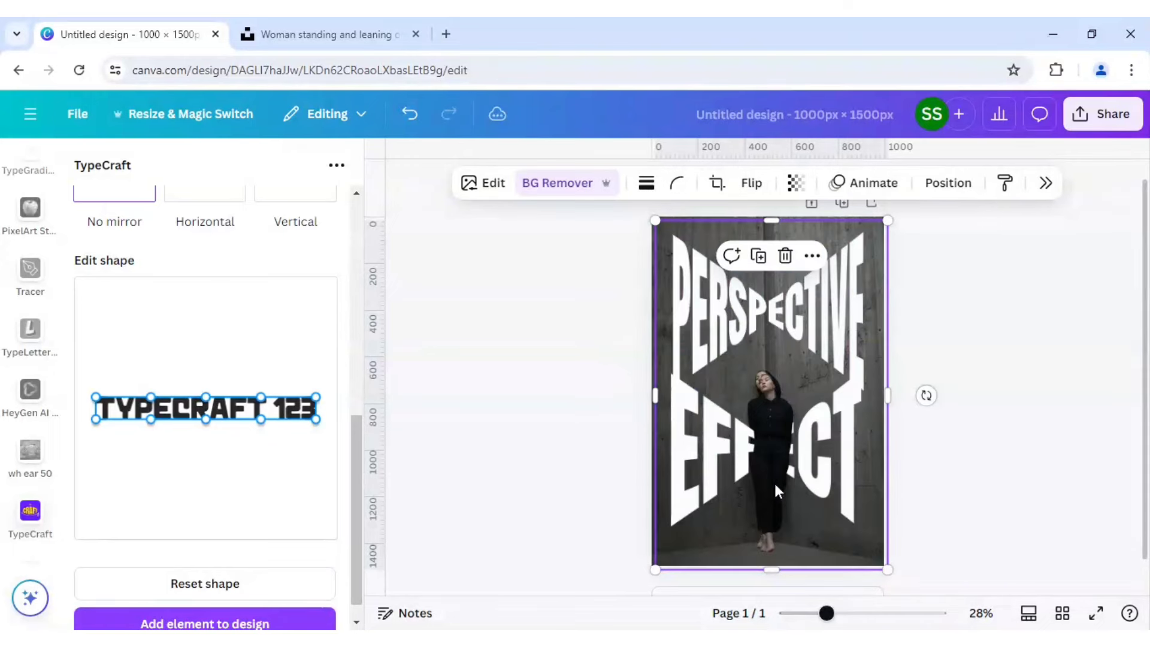
Crop the woman cutout's top, left and right edges in around her, then lower EFFECT slightly
drag(772, 220, 769, 324)
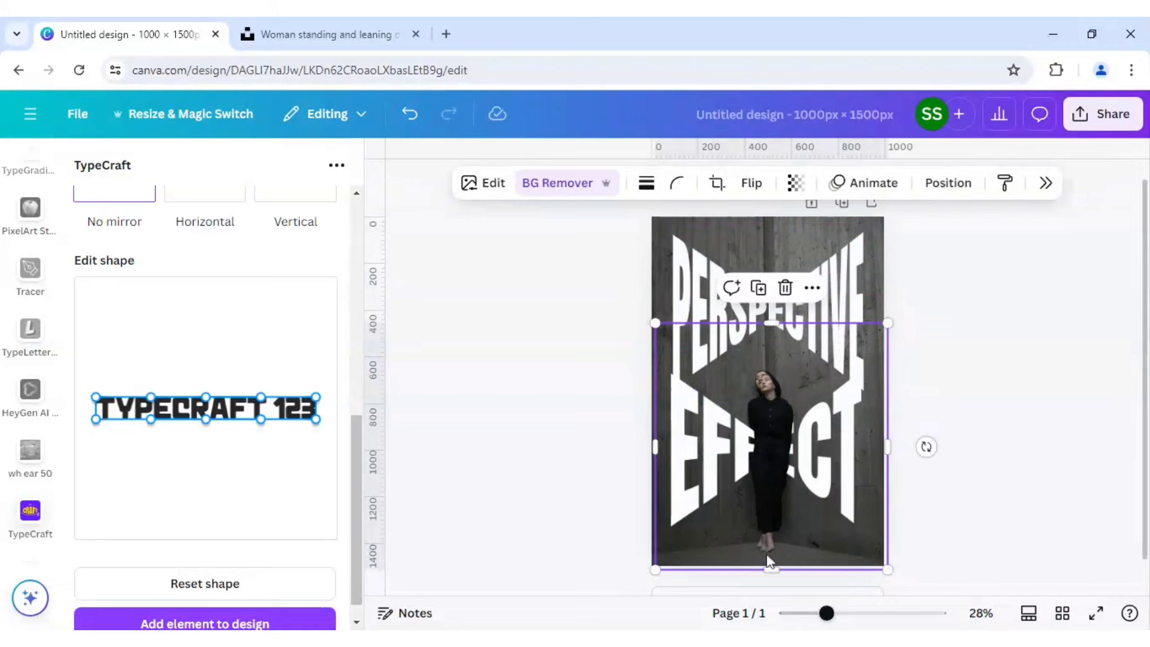
drag(778, 464, 774, 462)
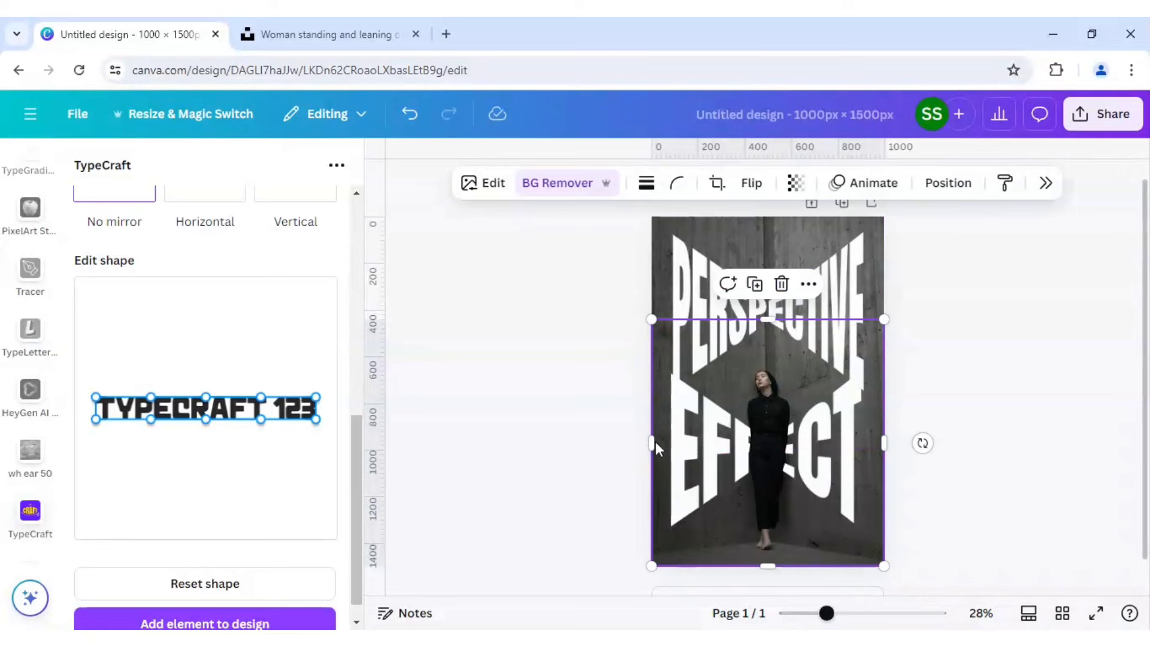
drag(651, 441, 708, 444)
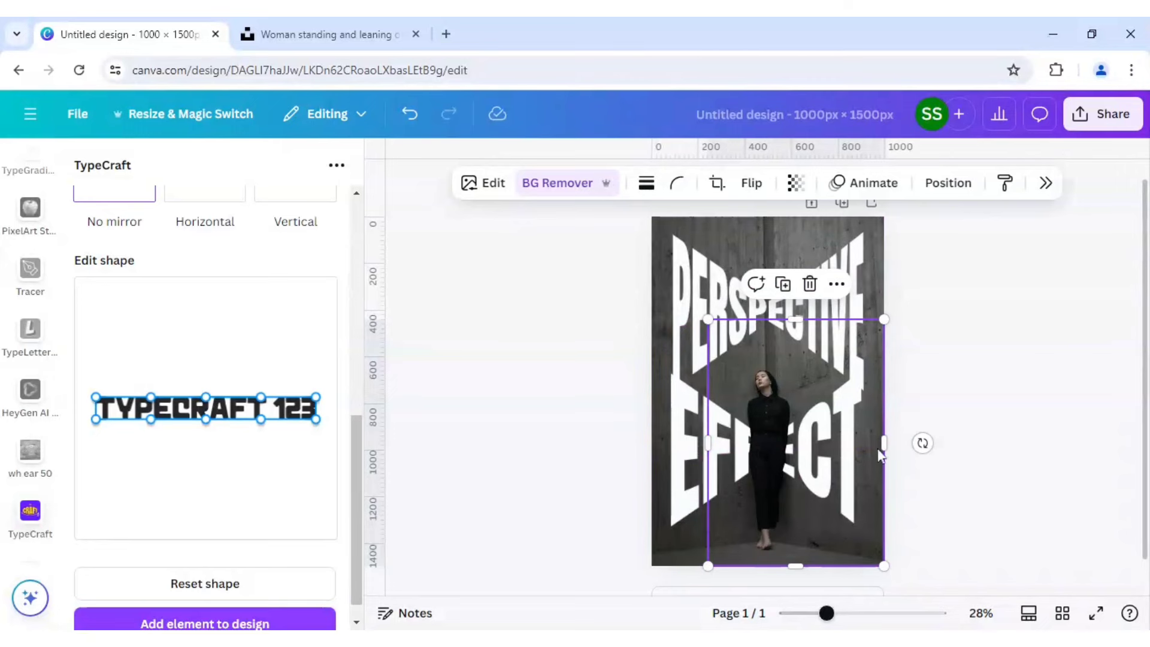
drag(880, 446, 846, 445)
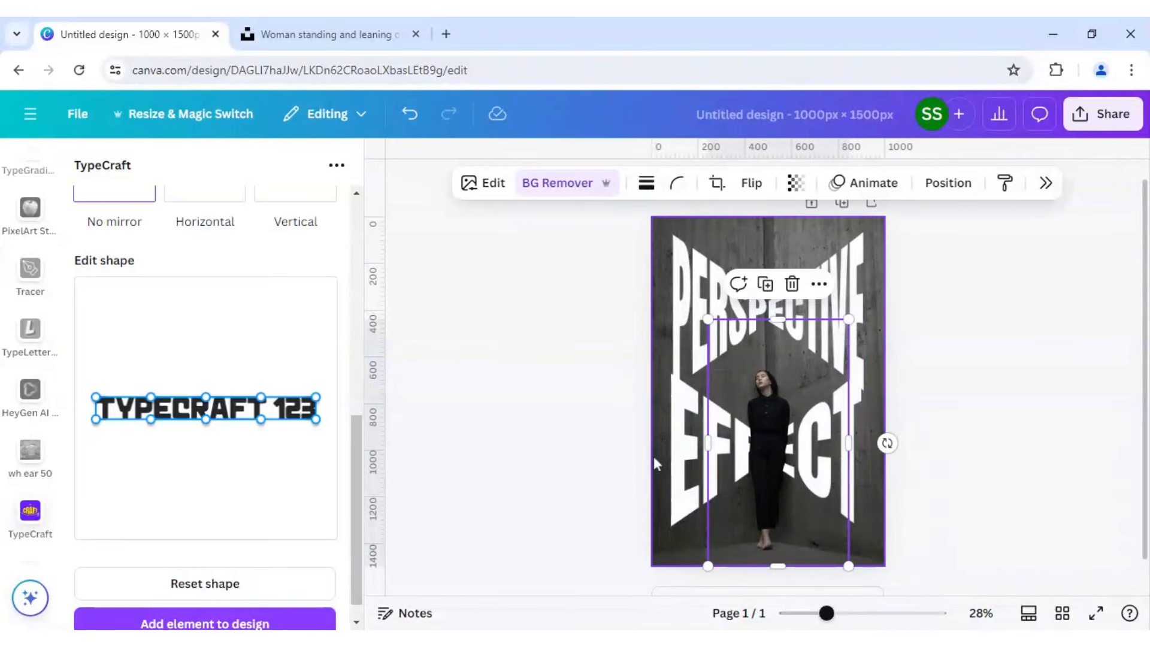
click(680, 463)
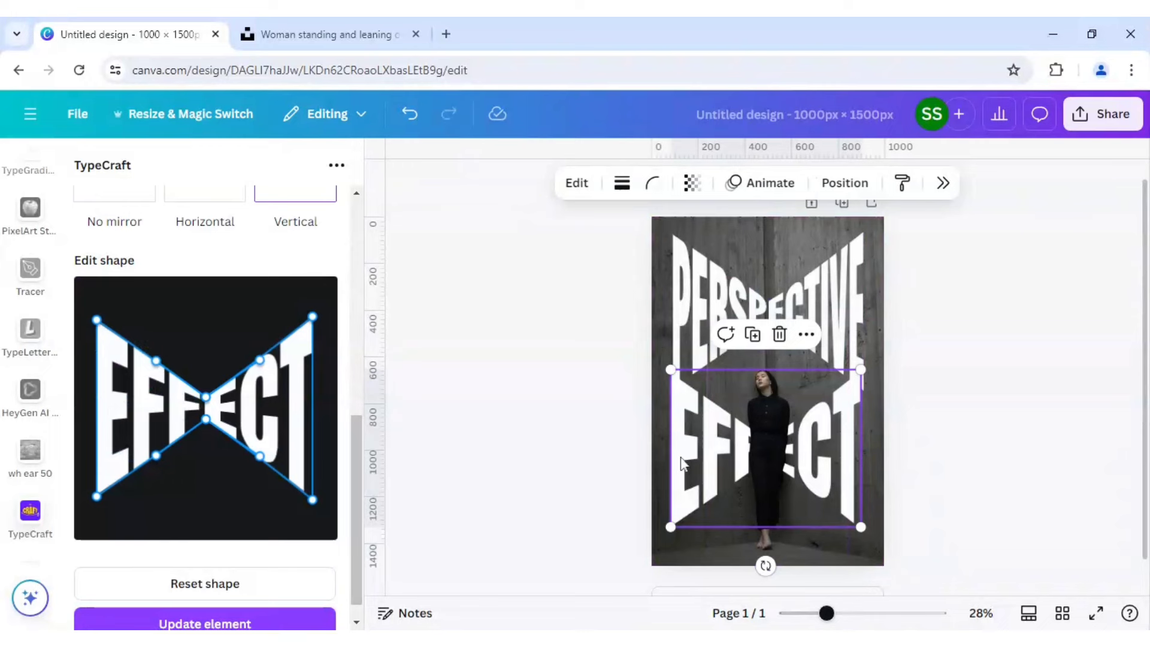
drag(681, 462, 679, 466)
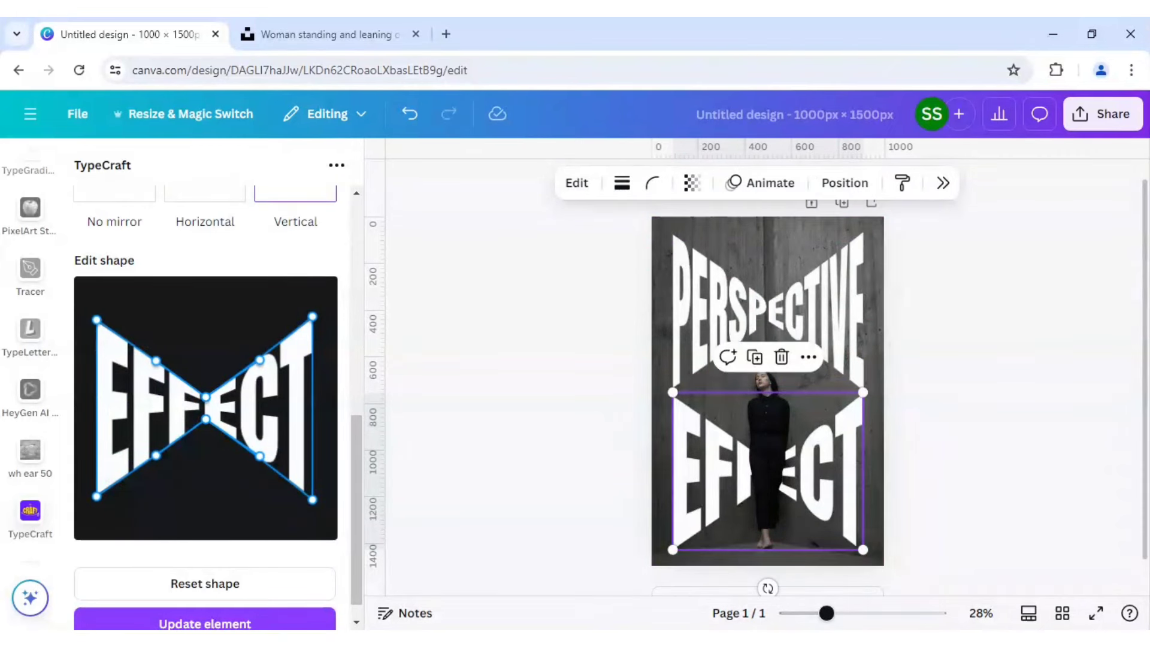